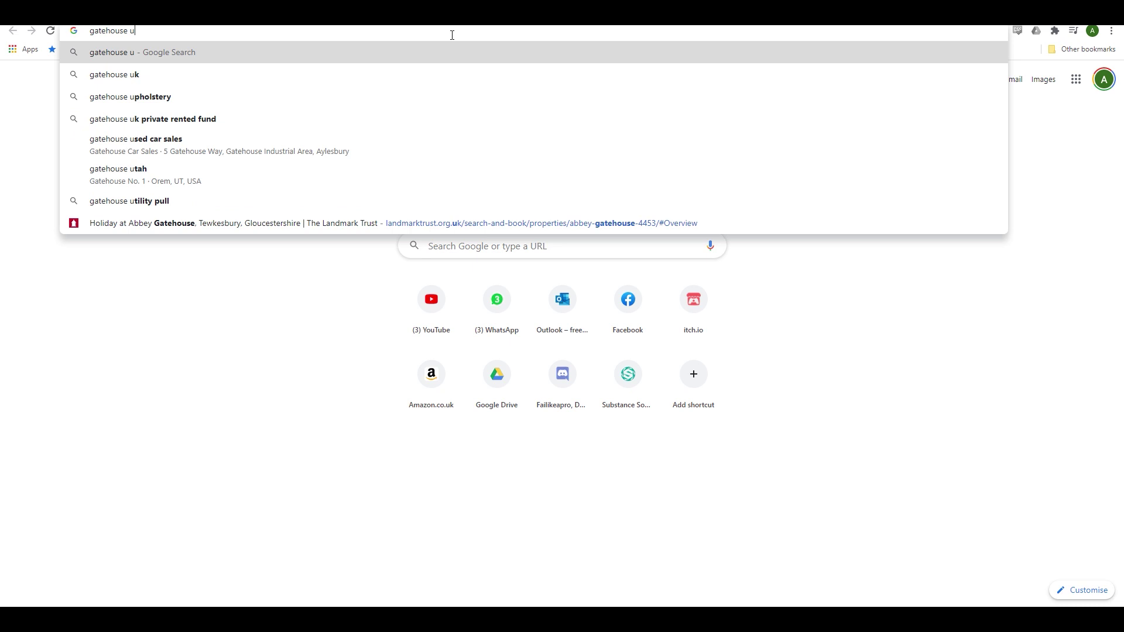
# Search Google Images for "gatehouse uk" and enlarge the Castle Gatehouse, Winchcombe picture.
pyautogui.press('Return')
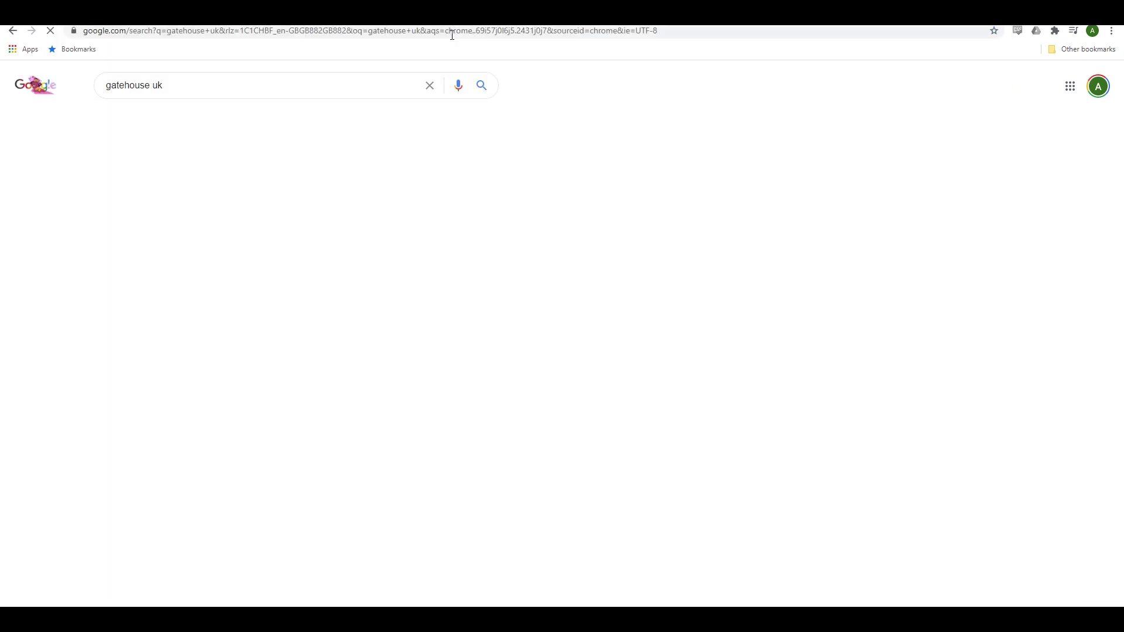
pyautogui.click(210, 119)
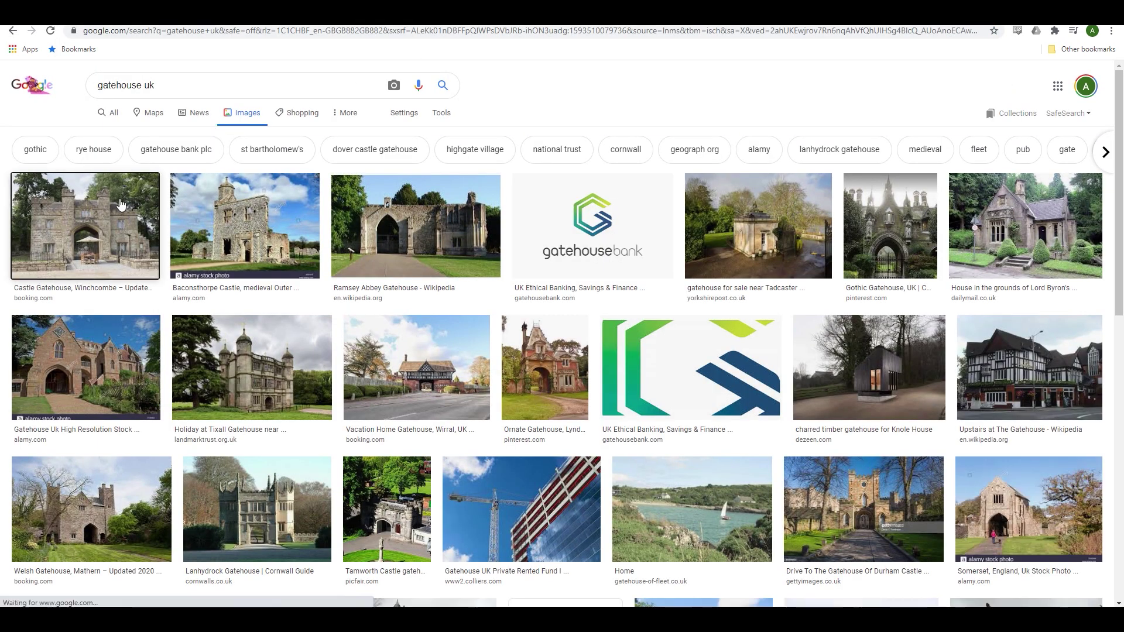
pyautogui.click(120, 204)
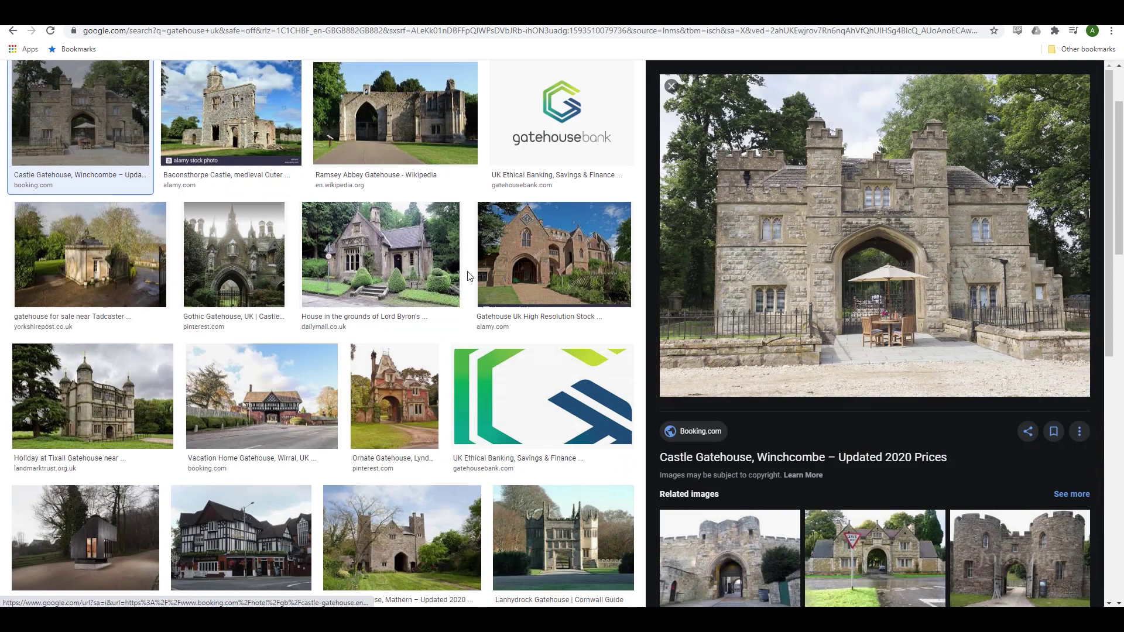
# Browse the gatehouse photos one by one, examining their arches, towers, battlements and windows as references.
pyautogui.press('Right')
pyautogui.press('Right')
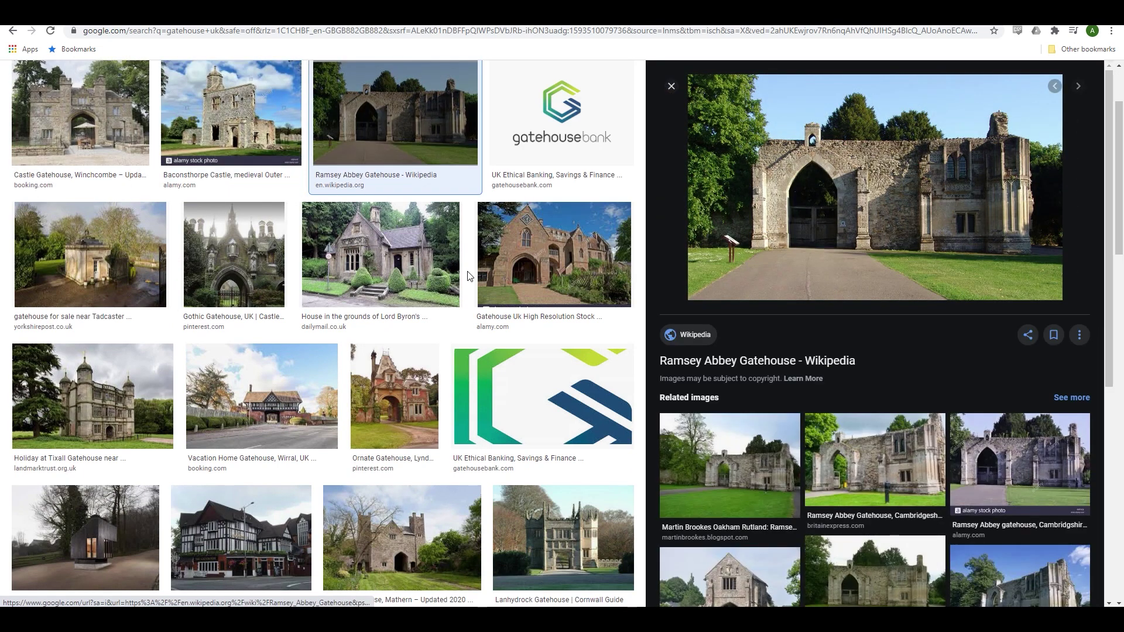
pyautogui.press('Right')
pyautogui.press('Right')
pyautogui.press('Right')
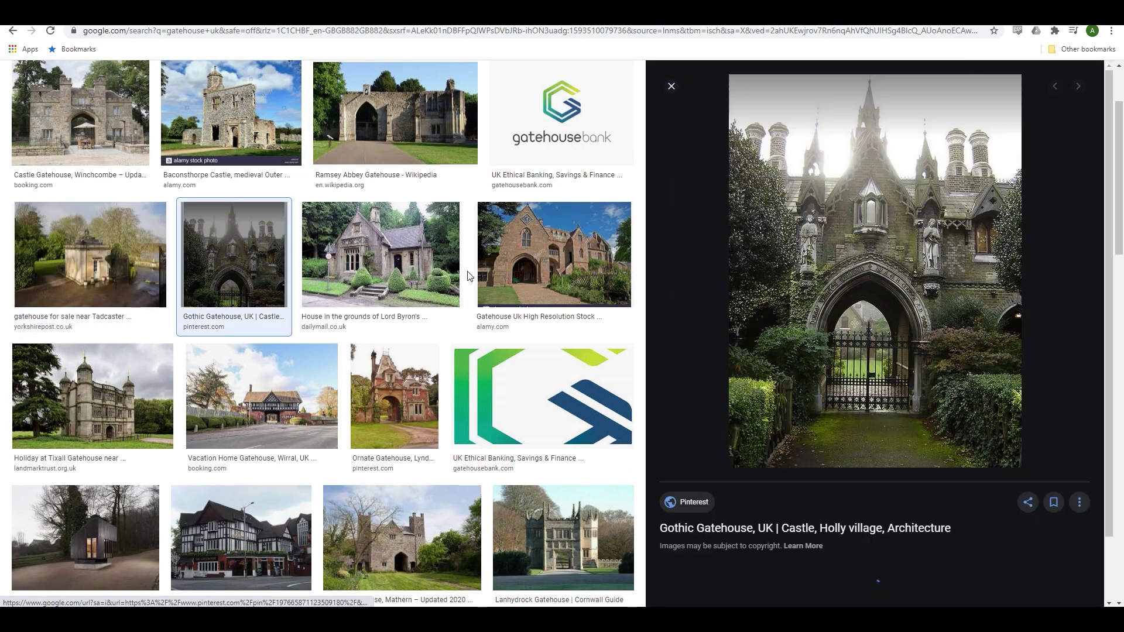
pyautogui.press('Right')
pyautogui.press('Right')
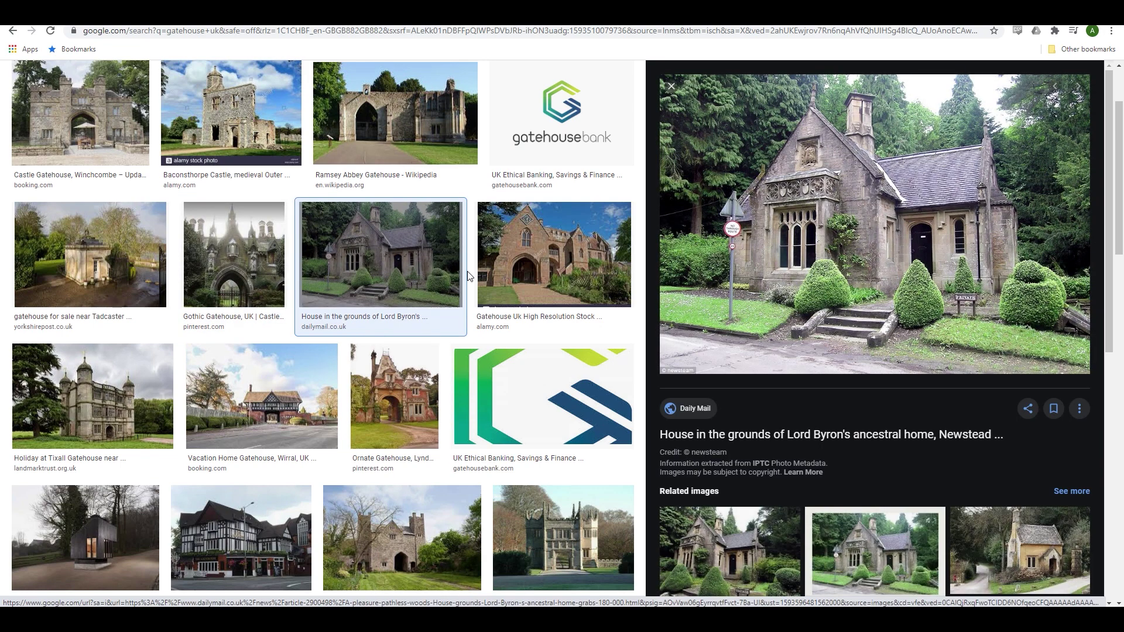
pyautogui.press('Right')
pyautogui.press('Right')
pyautogui.press('Right')
pyautogui.press('Right')
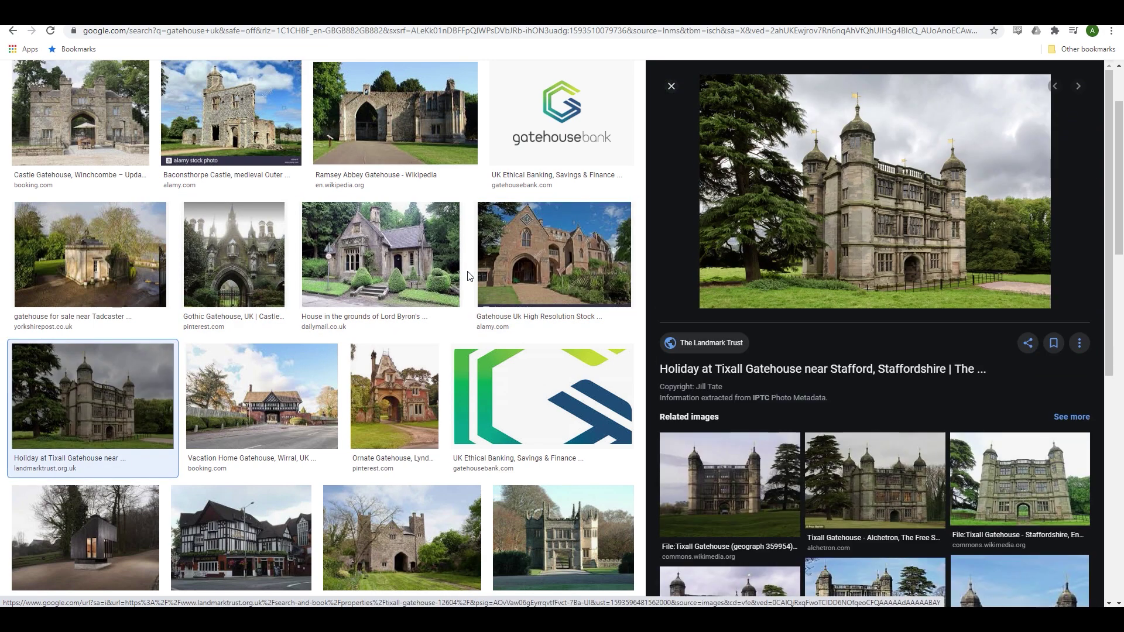
pyautogui.press('Right')
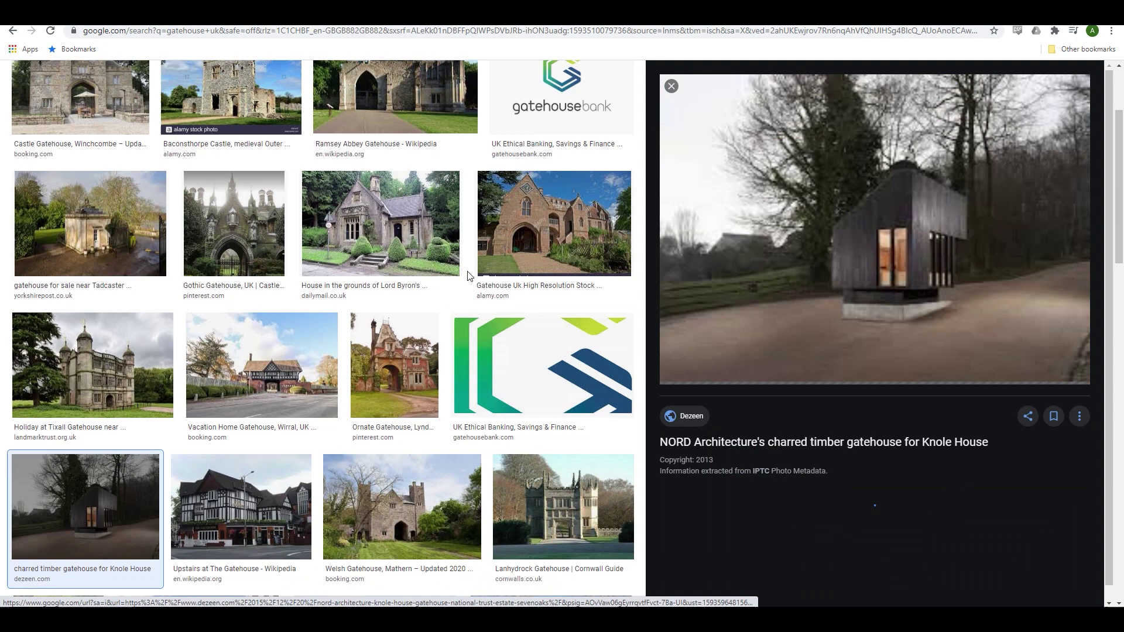
pyautogui.press('Right')
pyautogui.press('Right')
pyautogui.press('Right')
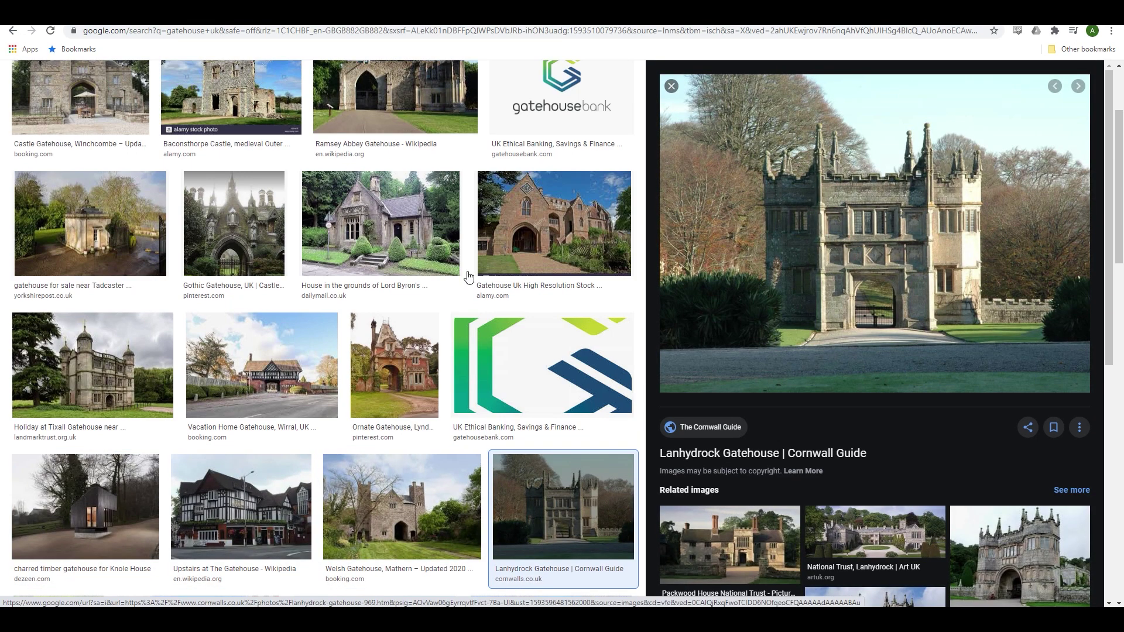
pyautogui.press('Right')
pyautogui.press('Right')
pyautogui.press('Right')
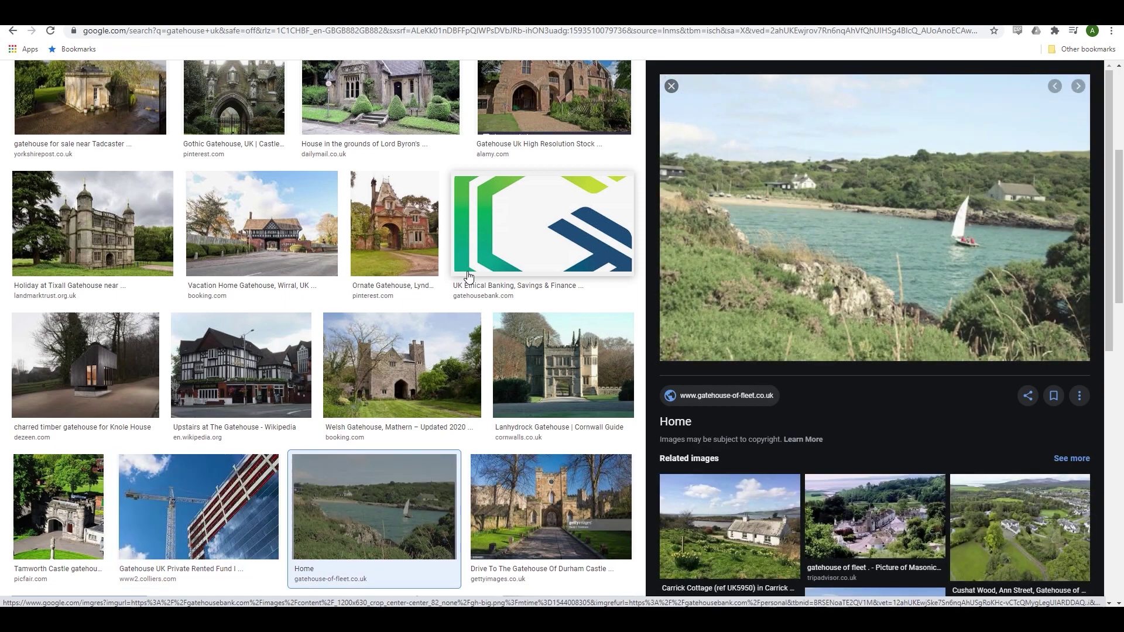
pyautogui.press('Right')
pyautogui.press('Right')
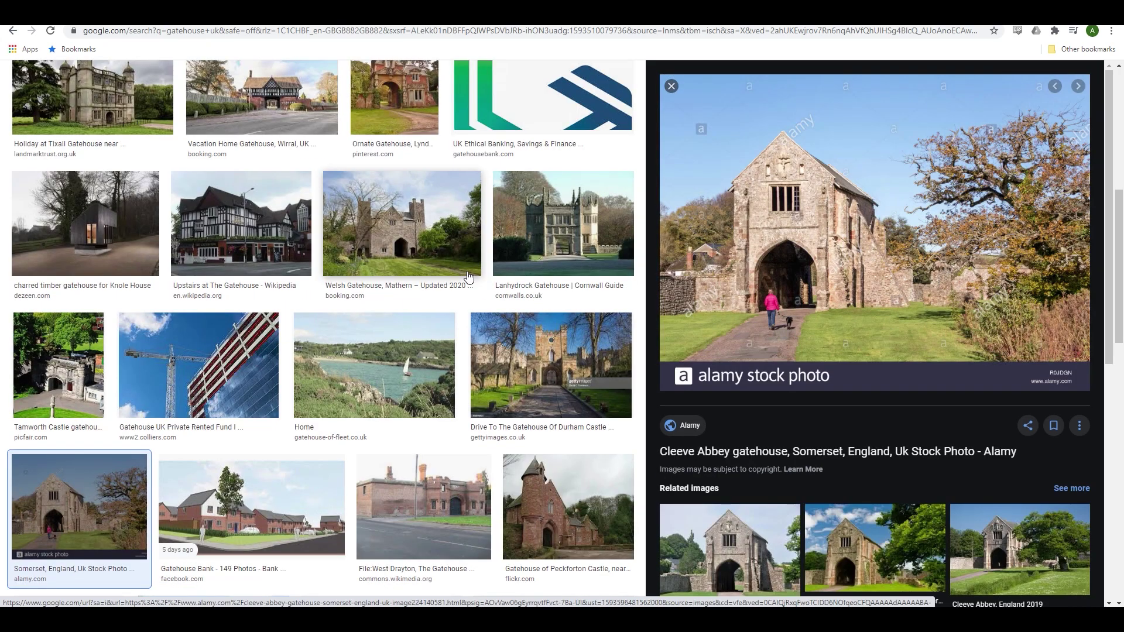
pyautogui.scroll(-5, 290, 333)
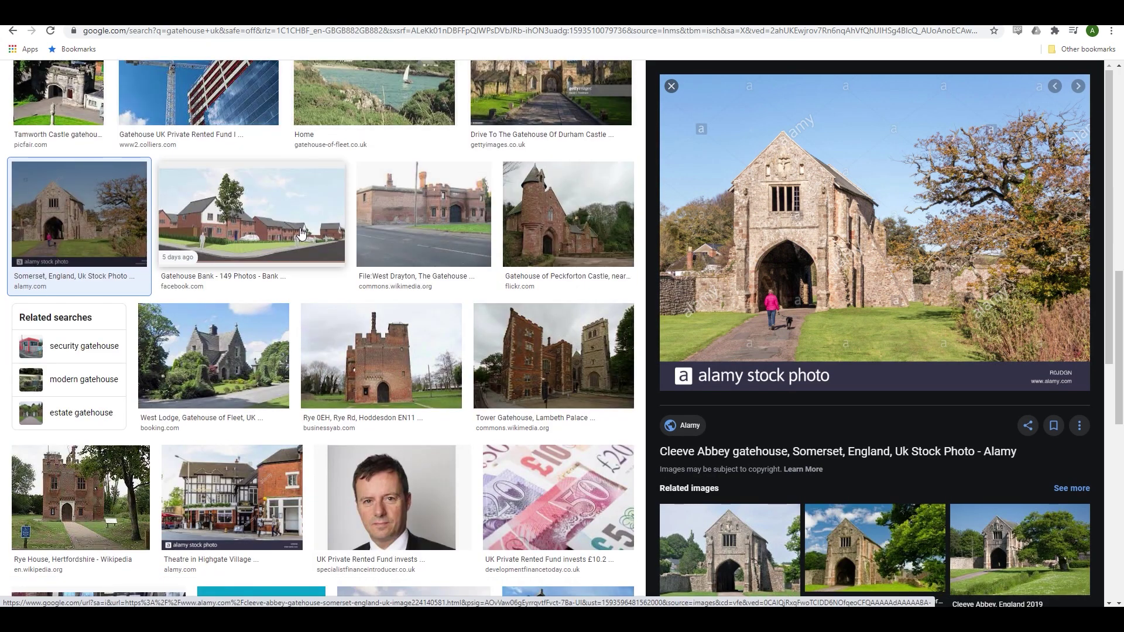
# Search the images for "gatehouse tewksbury" and enlarge the first two Abbey Gatehouse exterior photos.
pyautogui.scroll(12, 254, 167)
pyautogui.doubleClick(245, 85)
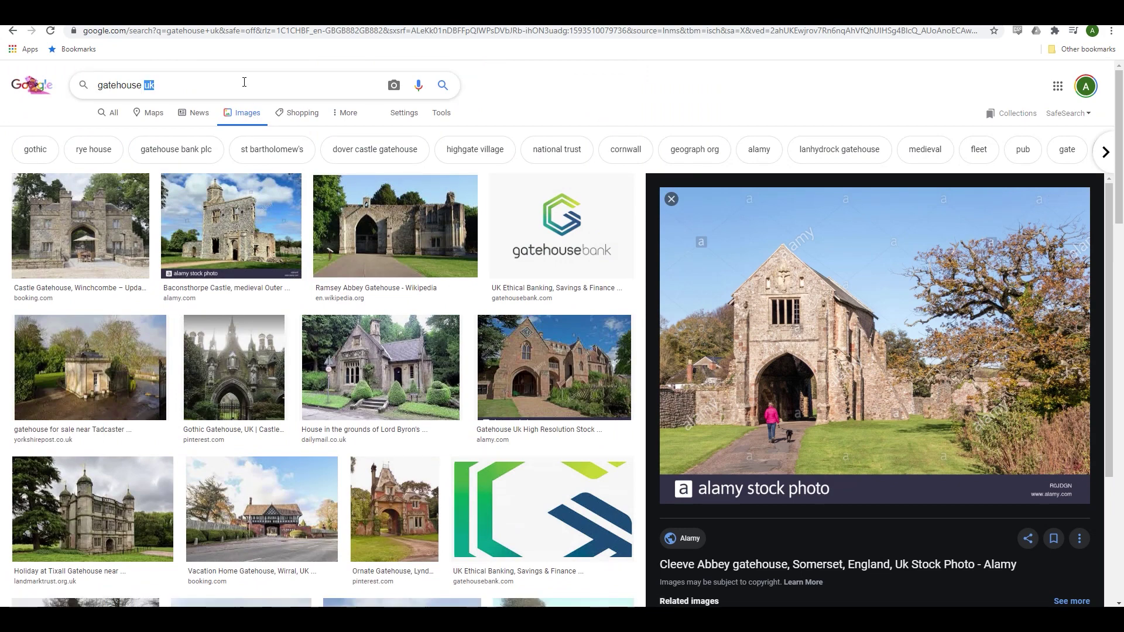
pyautogui.write('ter')
pyautogui.press('BackSpace')
pyautogui.press('BackSpace')
pyautogui.write('ewksbury')
pyautogui.press('Return')
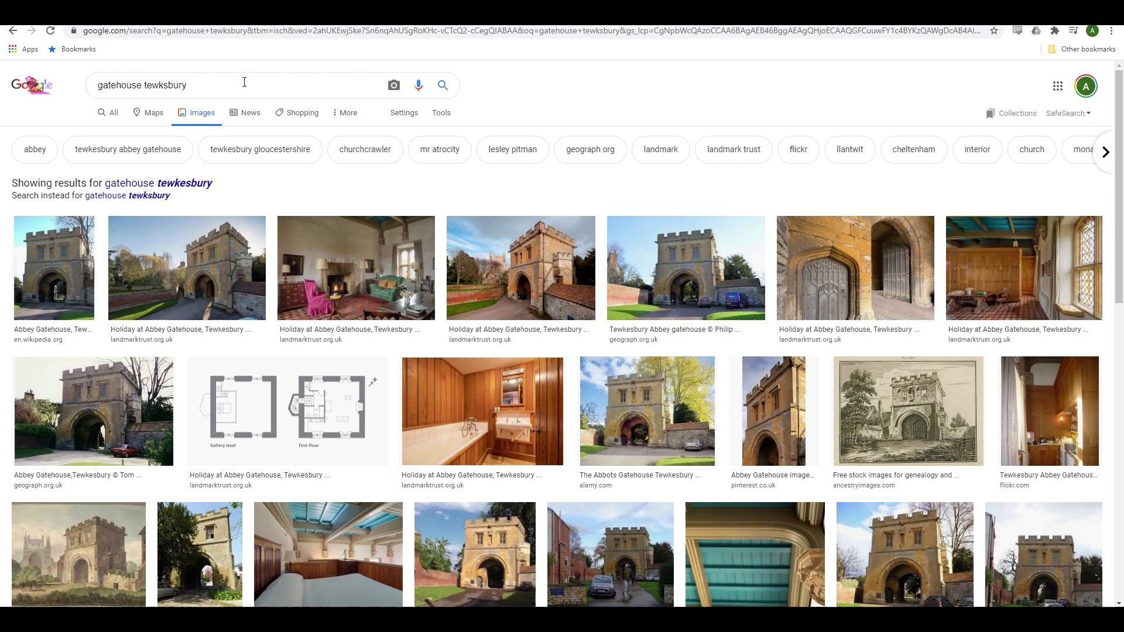
pyautogui.click(101, 265)
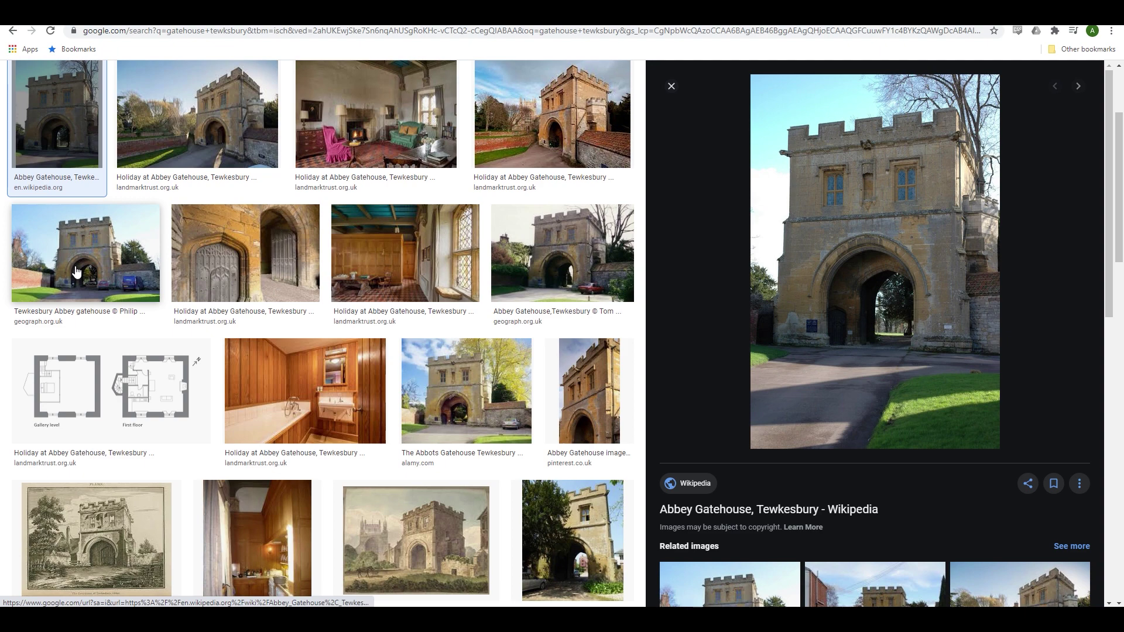
pyautogui.click(197, 114)
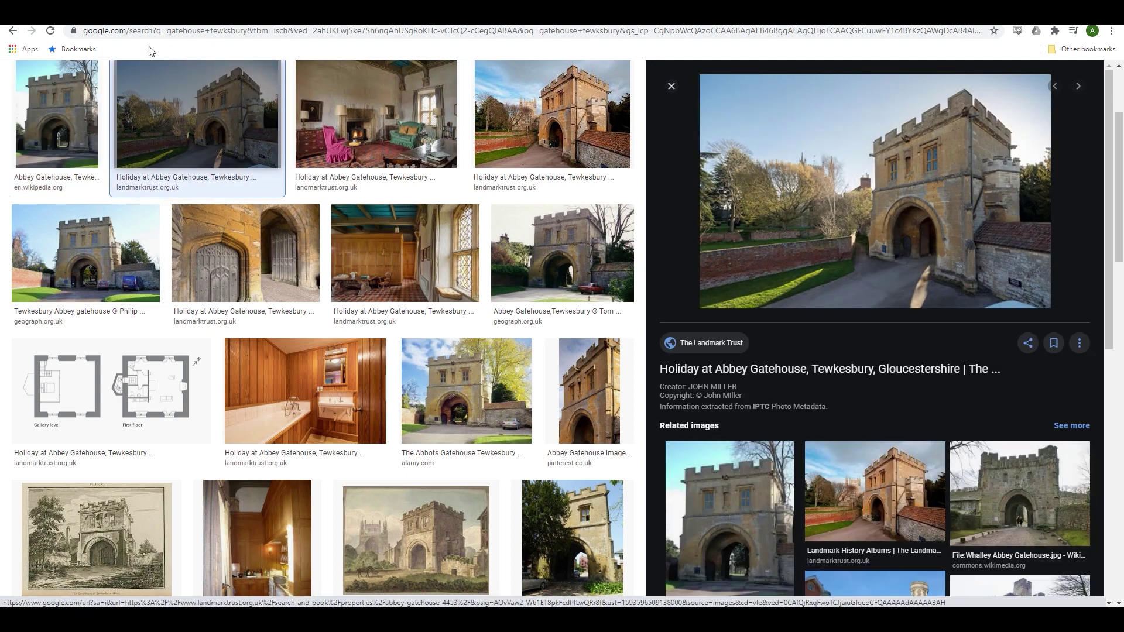
# In 3ds Max, select the six planes along the floor grid's outer edge and place two successive vertex-snapped copies beyond them.
pyautogui.moveTo(724, 446); pyautogui.dragTo(762, 338)
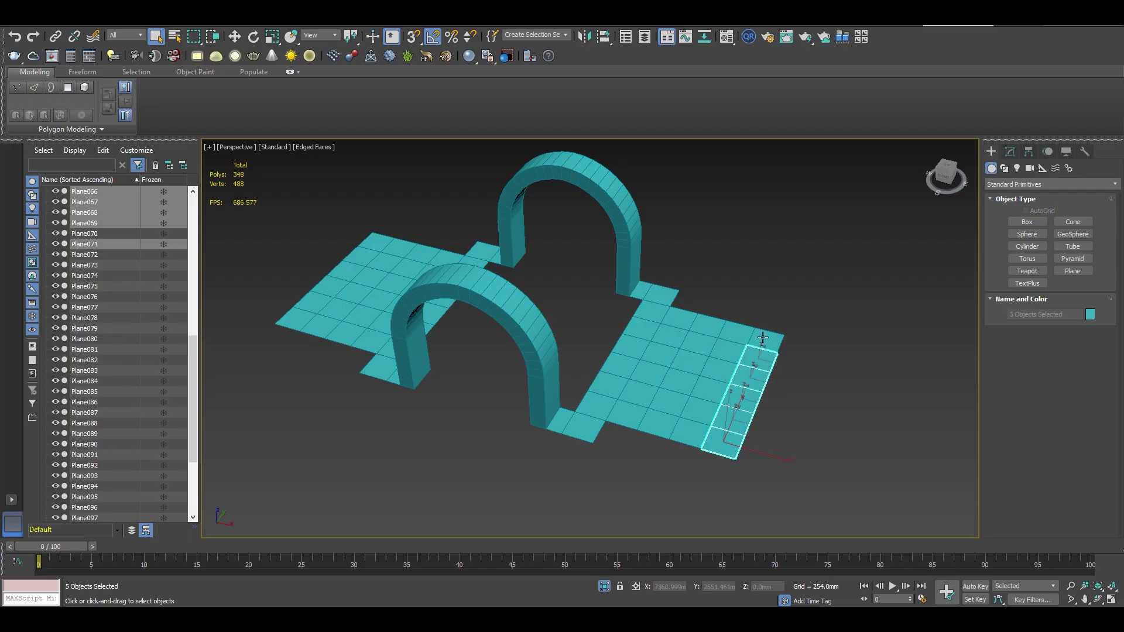
pyautogui.press('w')
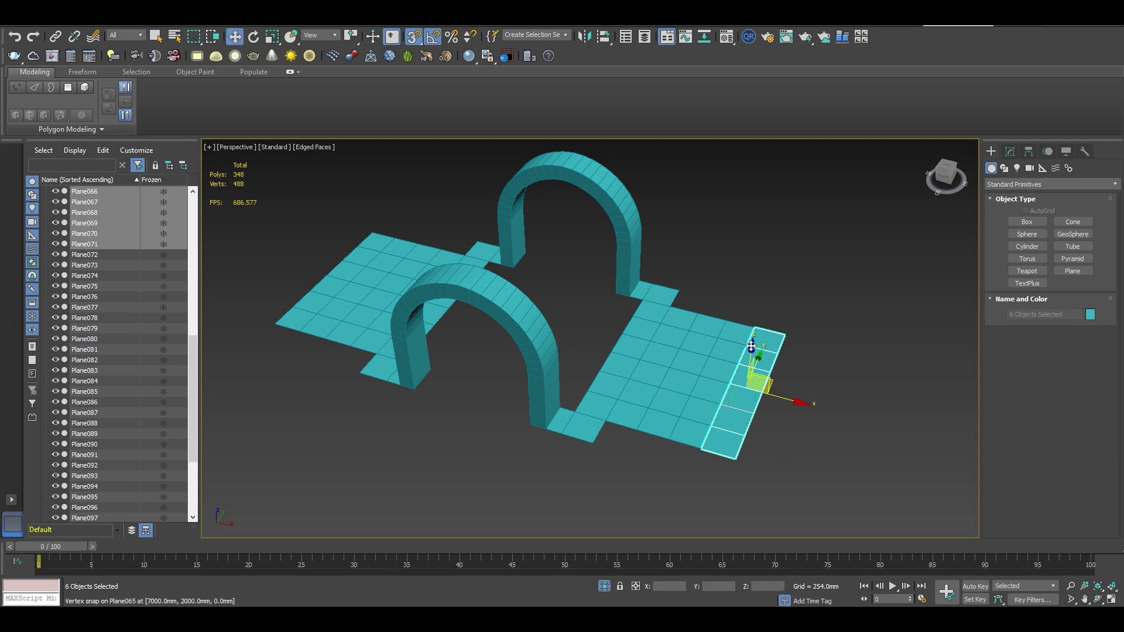
pyautogui.keyDown('shift'); pyautogui.moveTo(715, 428); pyautogui.dragTo(744, 435); pyautogui.keyUp('shift')
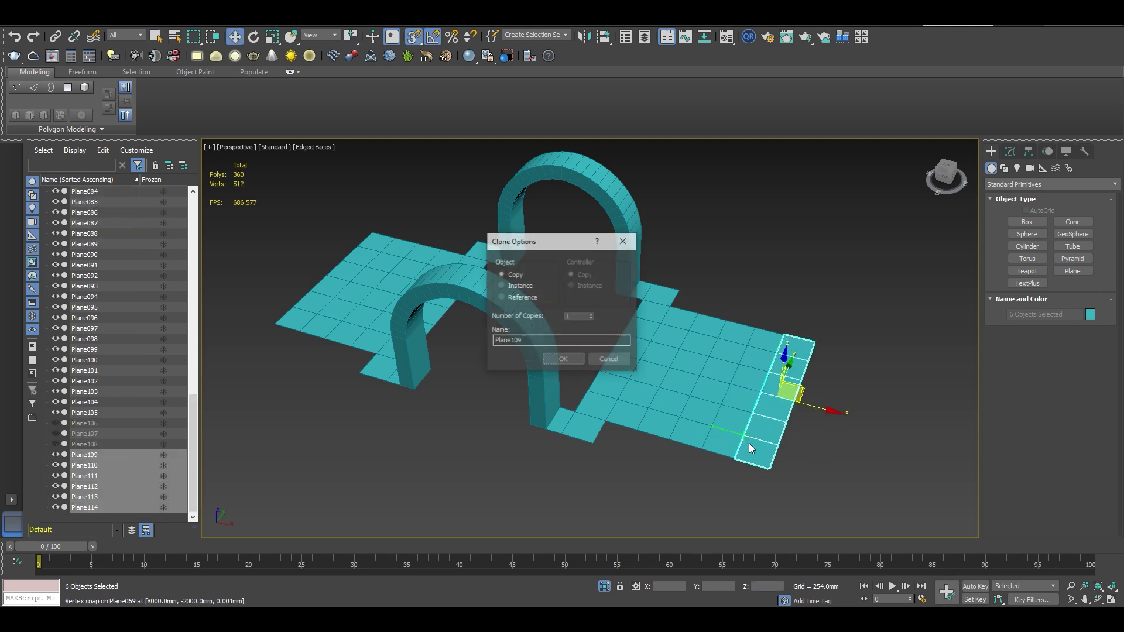
pyautogui.click(555, 359)
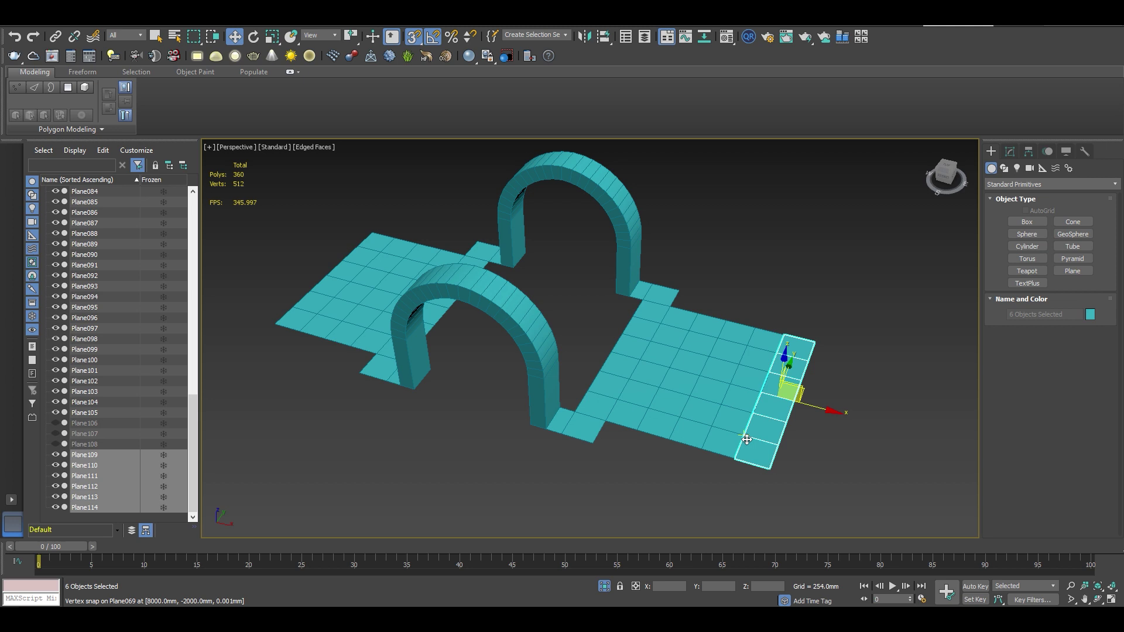
pyautogui.keyDown('shift'); pyautogui.moveTo(752, 439); pyautogui.dragTo(785, 449); pyautogui.keyUp('shift')
pyautogui.click(562, 362)
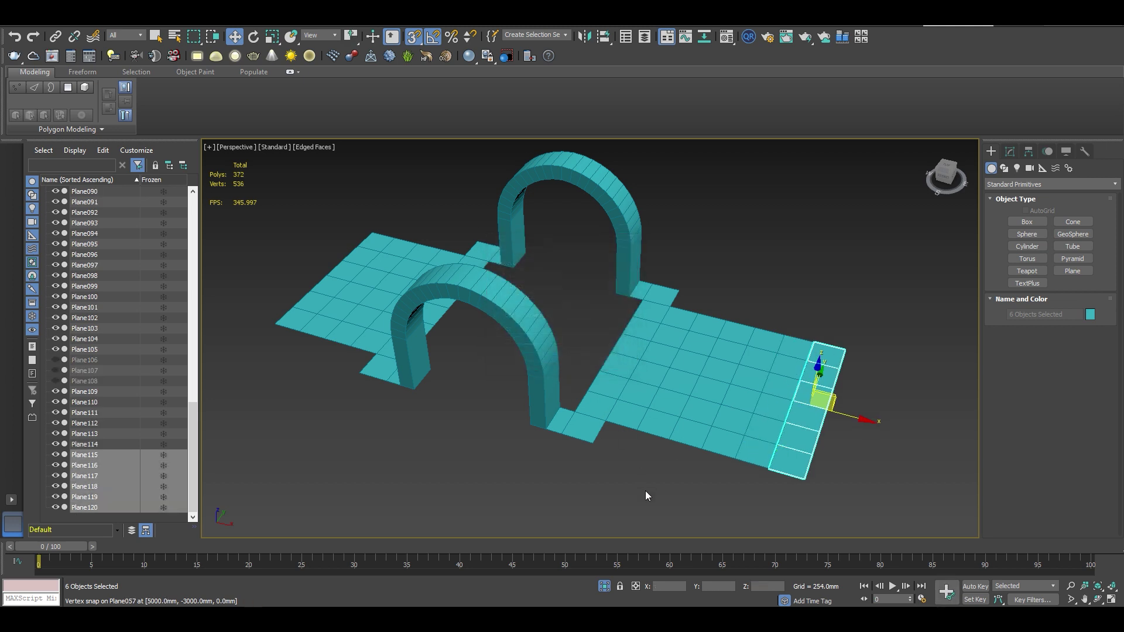
# Undo both copies of the floor plane row and clear the selection.
pyautogui.hotkey('ctrl', 'z')
pyautogui.hotkey('ctrl', 'z')
pyautogui.click(630, 498)
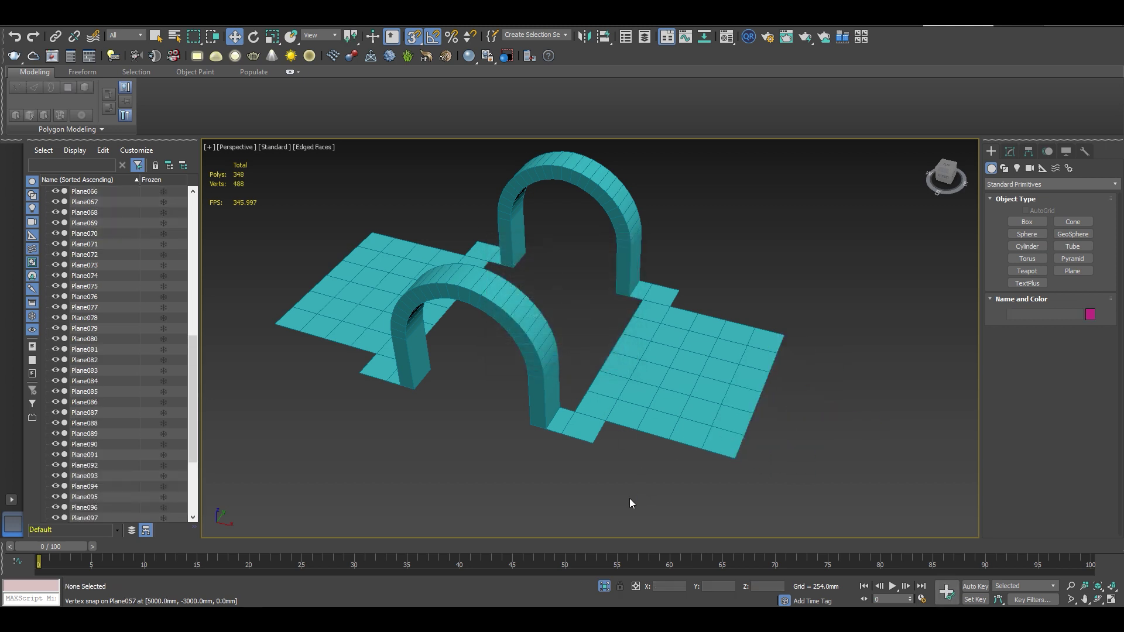
# Bring the remaining gatehouse wall pieces back into view and select the front wall with the two window openings.
pyautogui.moveTo(624, 475); pyautogui.dragTo(645, 491, button='middle')
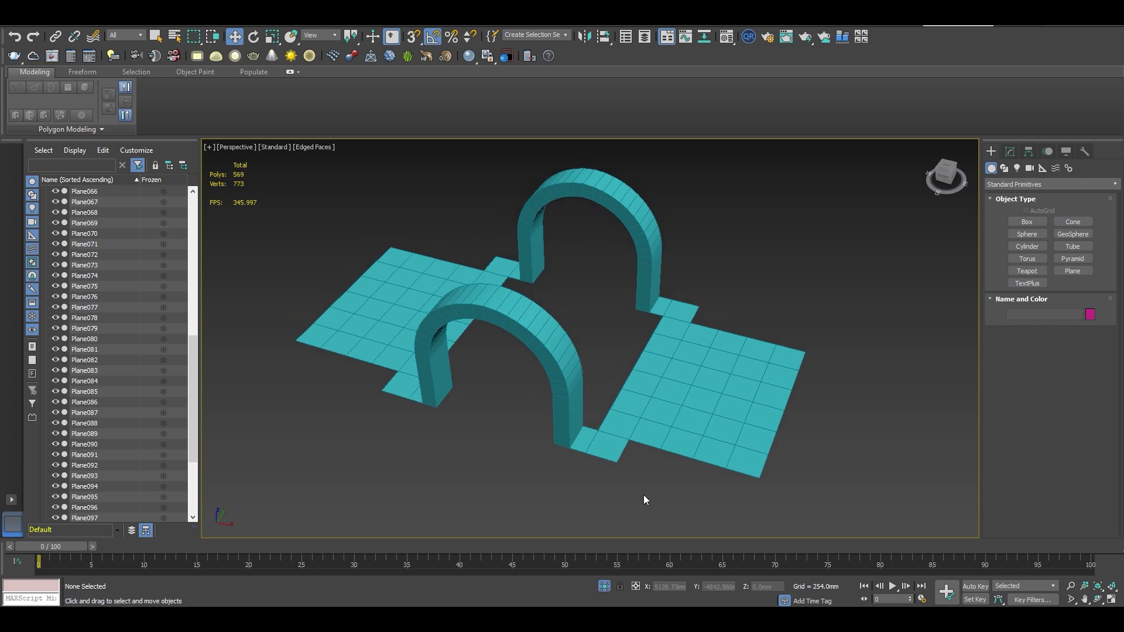
pyautogui.rightClick(644, 495)
pyautogui.click(691, 408)
pyautogui.keyDown('alt'); pyautogui.moveTo(691, 406); pyautogui.dragTo(611, 431, button='middle'); pyautogui.keyUp('alt')
pyautogui.click(610, 432)
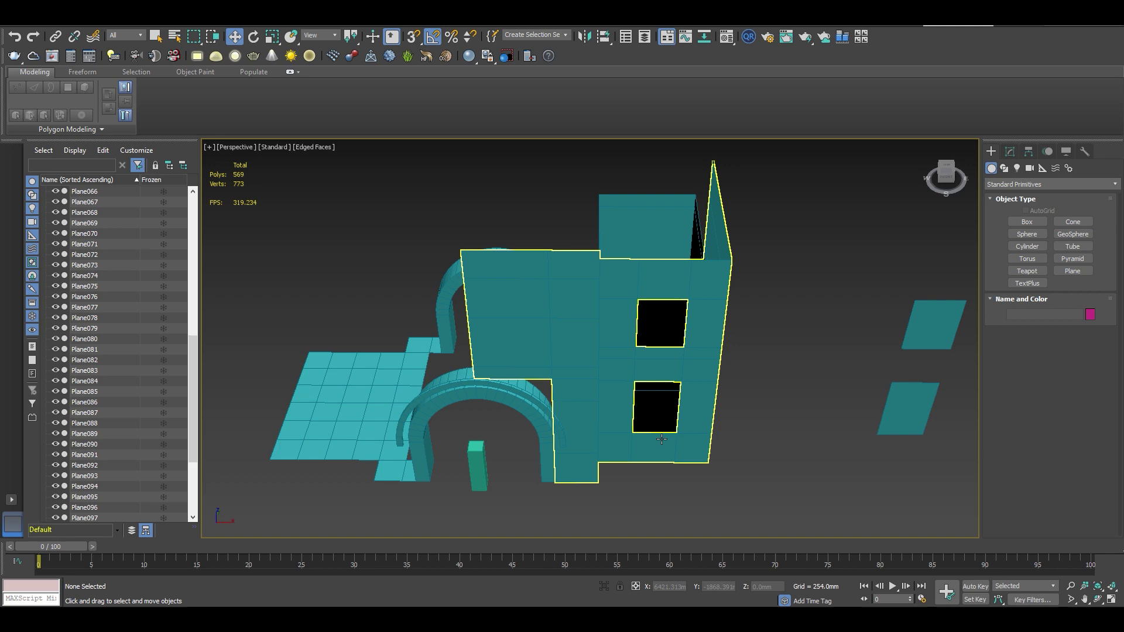
# Inspect the windowed wall from the front and side, clear the selection and save the scene.
pyautogui.scroll(8, 649, 421)
pyautogui.scroll(-8, 641, 404)
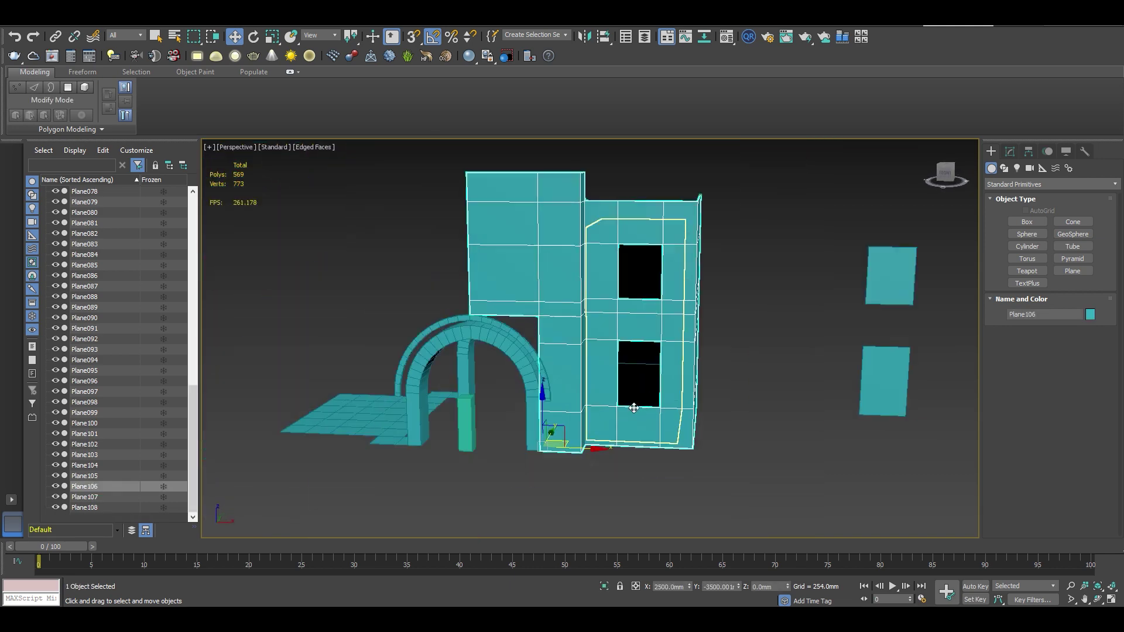
pyautogui.keyDown('alt'); pyautogui.moveTo(641, 404); pyautogui.dragTo(611, 477, button='middle'); pyautogui.keyUp('alt')
pyautogui.press('q')
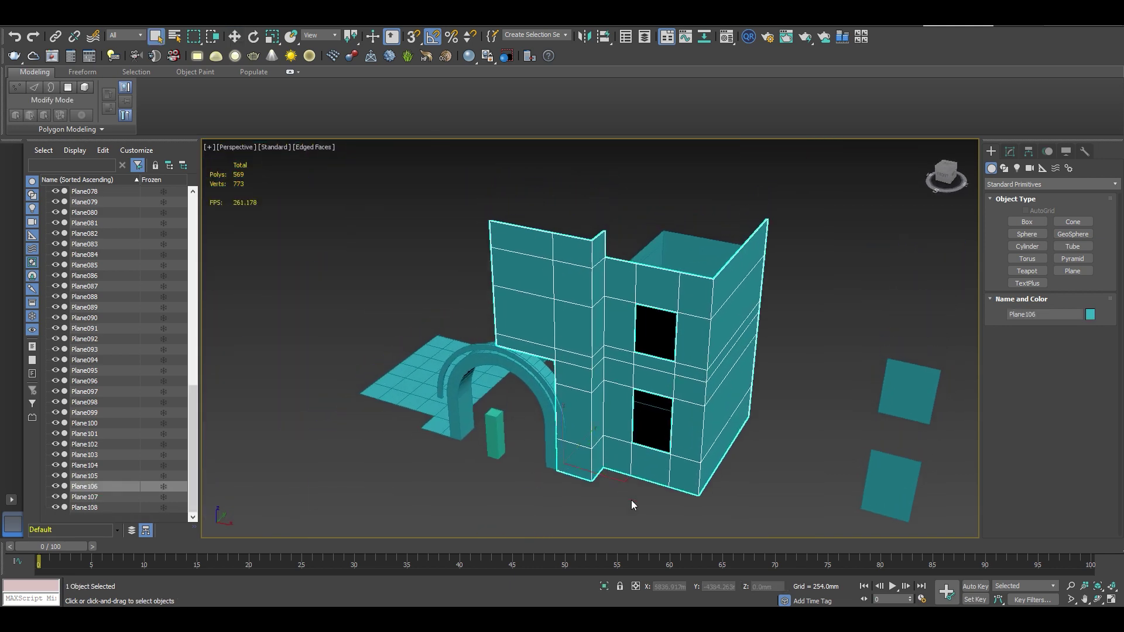
pyautogui.click(631, 500)
pyautogui.hotkey('ctrl', 's')
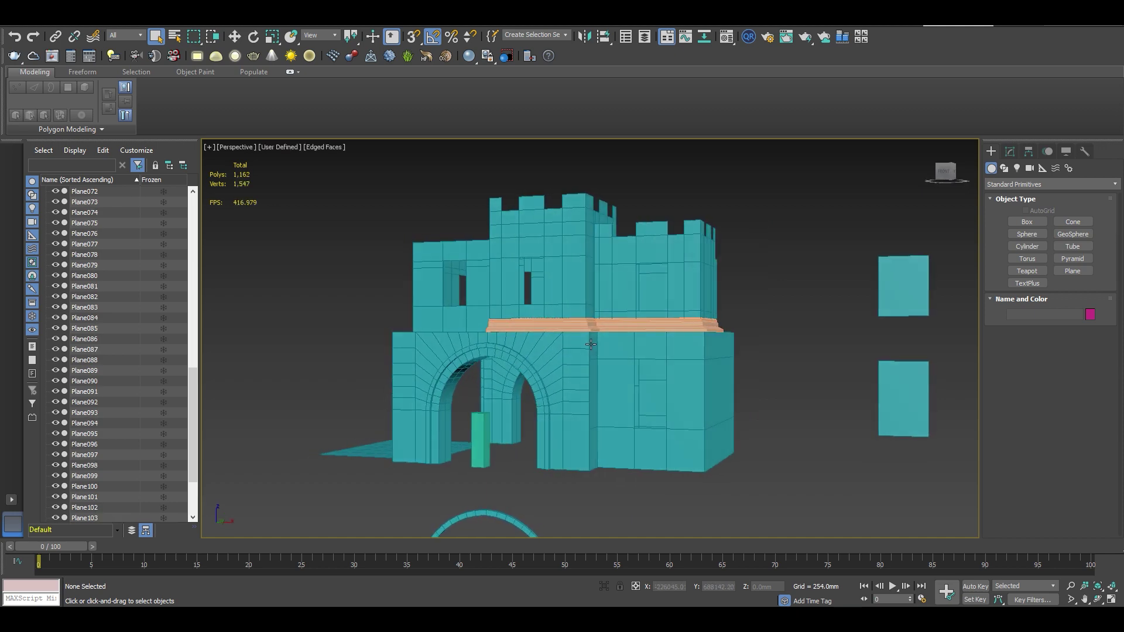
# Examine the arch's moulded profile up close, from its base to the start of the curve.
pyautogui.keyDown('alt'); pyautogui.moveTo(570, 337); pyautogui.dragTo(582, 370, button='middle'); pyautogui.keyUp('alt')
pyautogui.scroll(6, 581, 373)
pyautogui.click(585, 395)
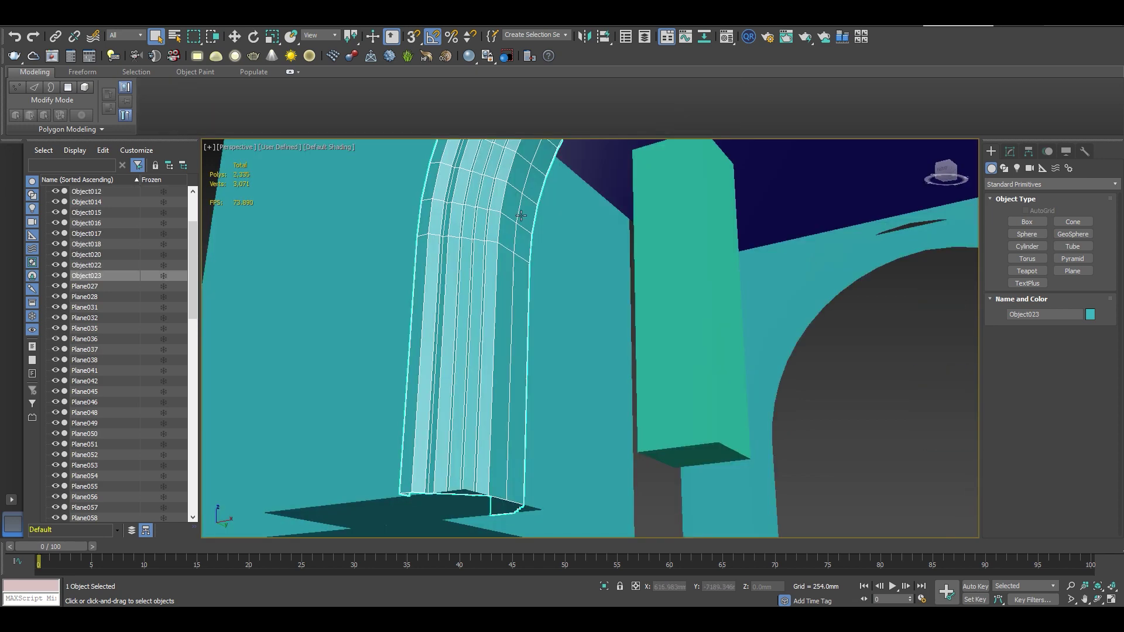
pyautogui.moveTo(527, 293)
pyautogui.keyDown('alt'); pyautogui.mouseDown(button='middle')
pyautogui.moveTo(447, 268)
pyautogui.moveTo(405, 307)
pyautogui.mouseUp(button='middle'); pyautogui.keyUp('alt')
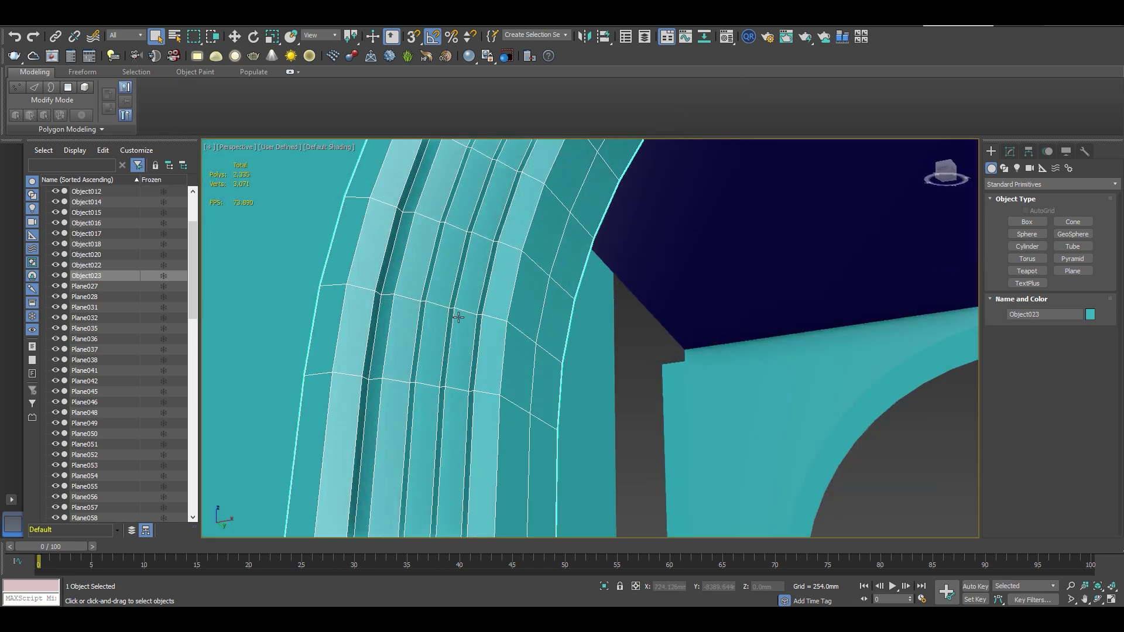
pyautogui.scroll(-4, 441, 381)
pyautogui.moveTo(515, 230); pyautogui.dragTo(560, 400, button='middle')
# Examine the upper window's stone frame pieces up close and the whole gatehouse from outside, ending with nothing selected.
pyautogui.scroll(4, 414, 326)
pyautogui.click(426, 387)
pyautogui.click(423, 324)
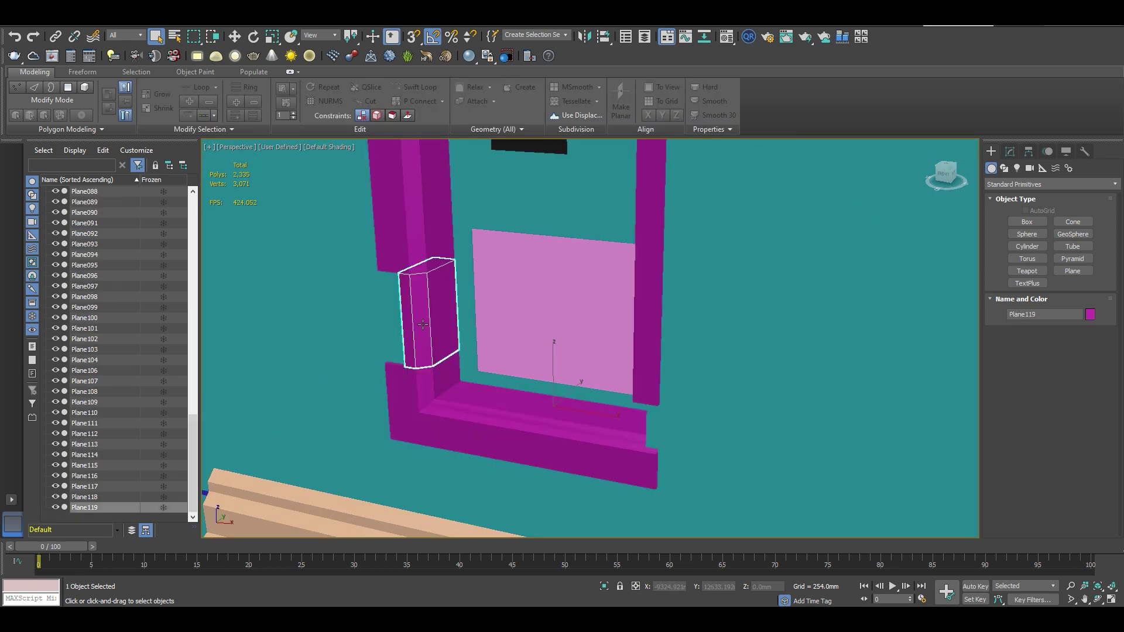
pyautogui.scroll(-2, 425, 357)
pyautogui.click(425, 284)
pyautogui.scroll(-6, 425, 284)
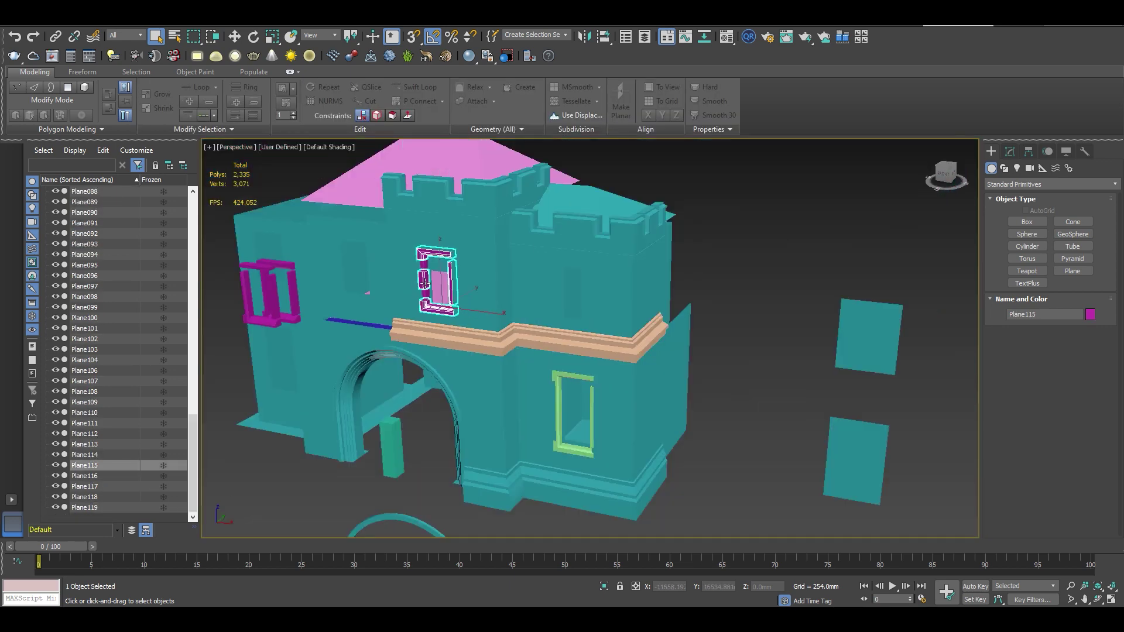
pyautogui.scroll(5, 424, 283)
pyautogui.scroll(-5, 541, 328)
pyautogui.moveTo(537, 327); pyautogui.dragTo(554, 327, button='middle')
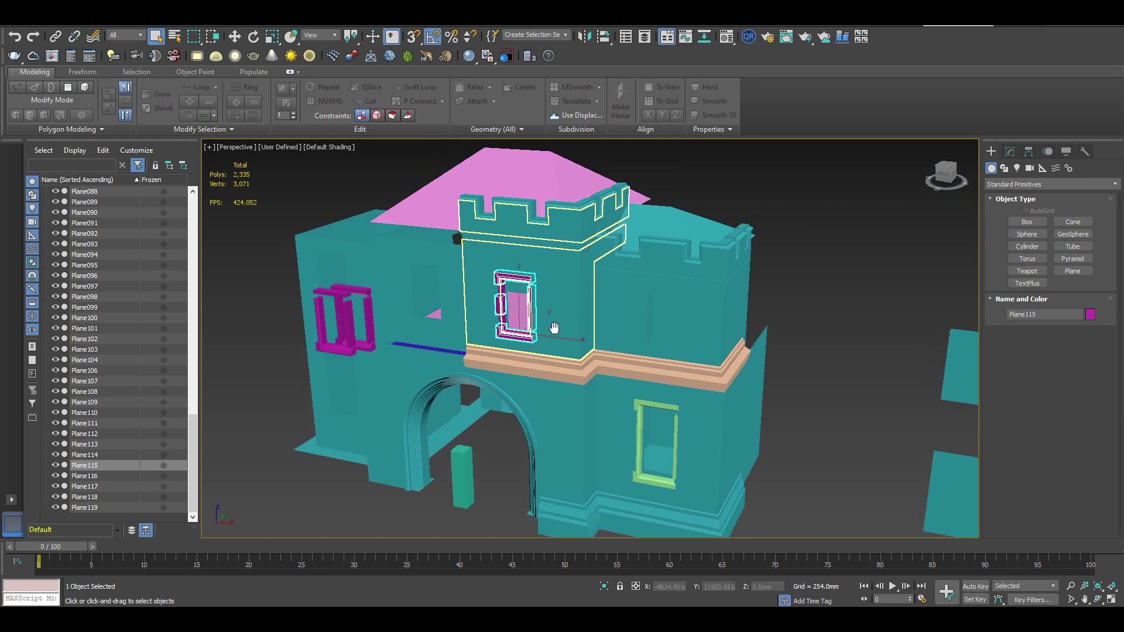
pyautogui.scroll(-3, 553, 327)
pyautogui.click(728, 311)
pyautogui.scroll(3, 537, 329)
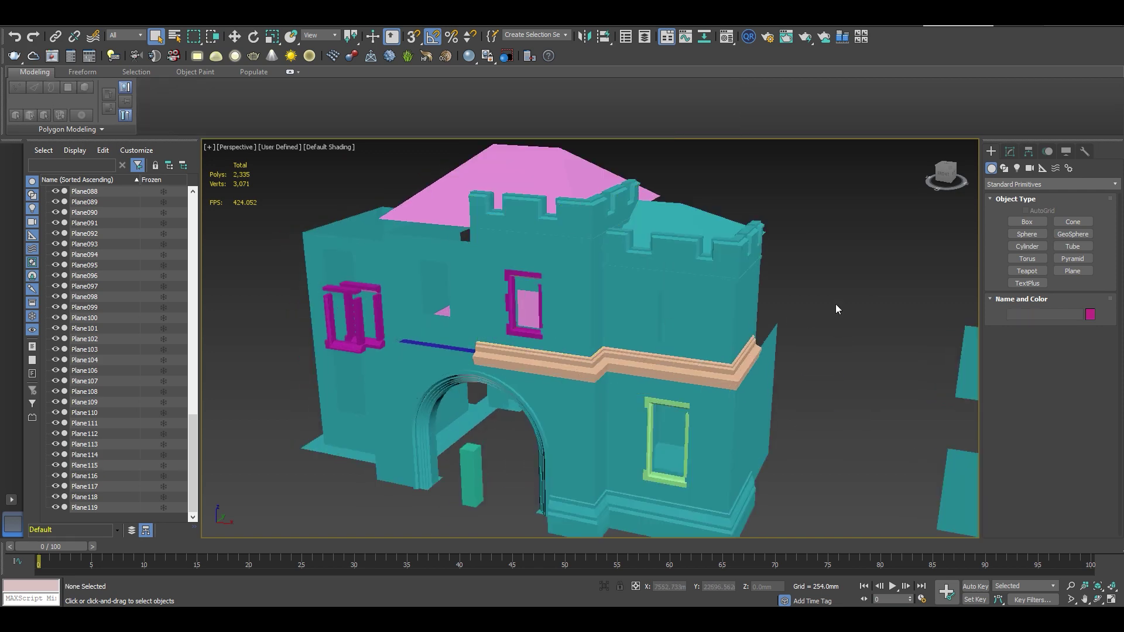
# Open the more detailed gatehouse scene and view its complete twin-arched window in the wall.
pyautogui.hotkey('ctrl', 'o')
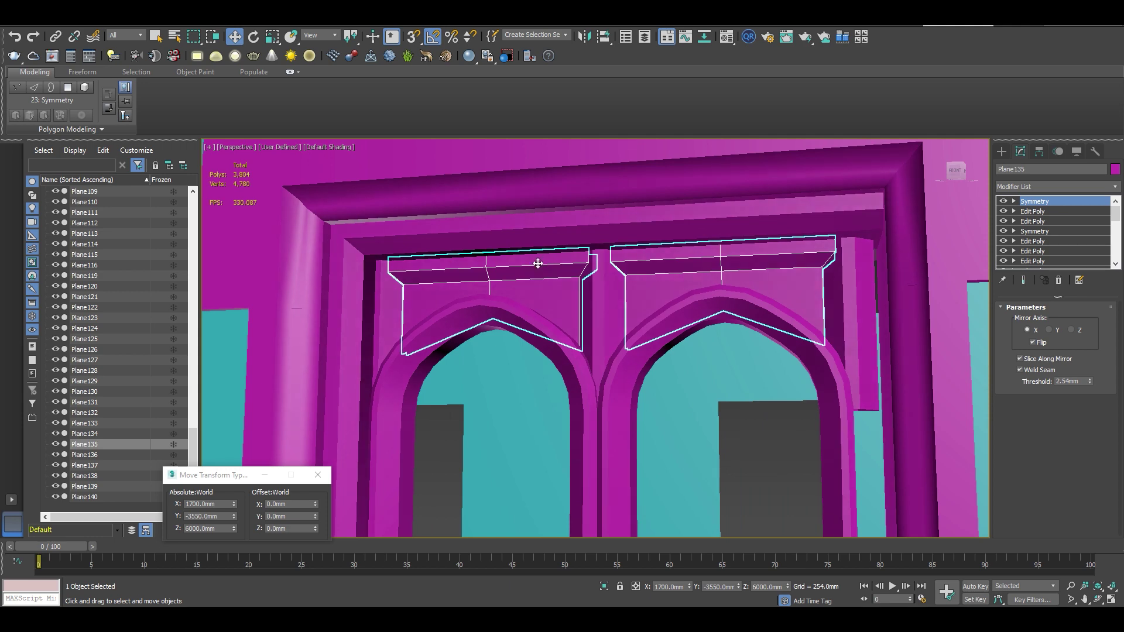
pyautogui.scroll(-10, 537, 263)
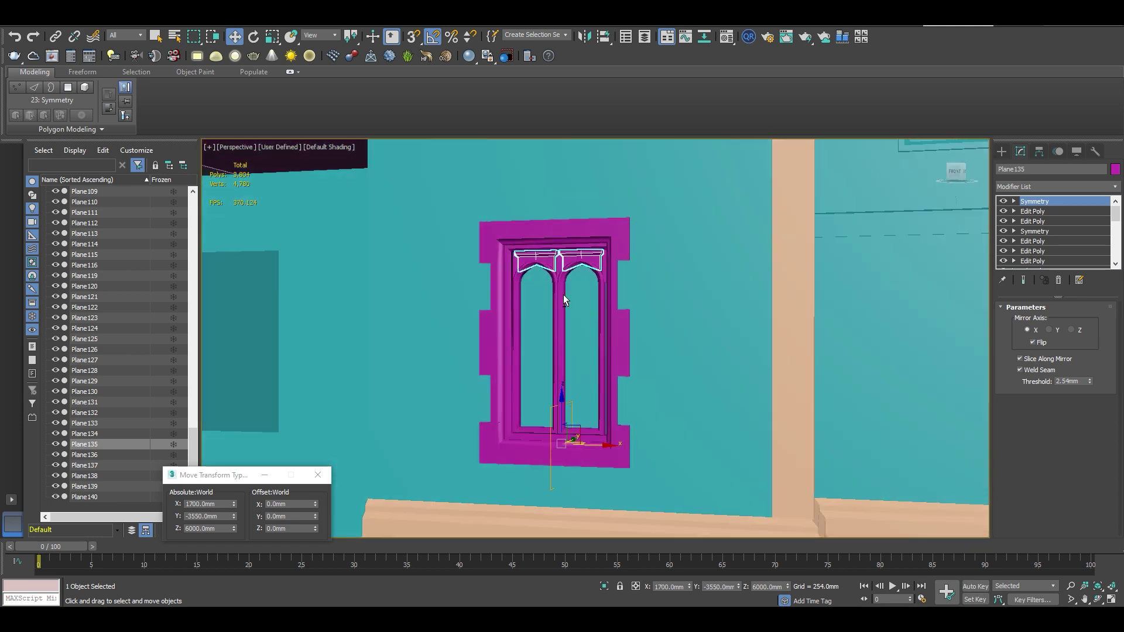
# Clear the window selection, save the scene and view the window in place on the gatehouse facade.
pyautogui.keyDown('alt'); pyautogui.moveTo(563, 294); pyautogui.dragTo(542, 275, button='middle'); pyautogui.keyUp('alt')
pyautogui.click(371, 152)
pyautogui.hotkey('ctrl', 's')
pyautogui.scroll(-7, 521, 257)
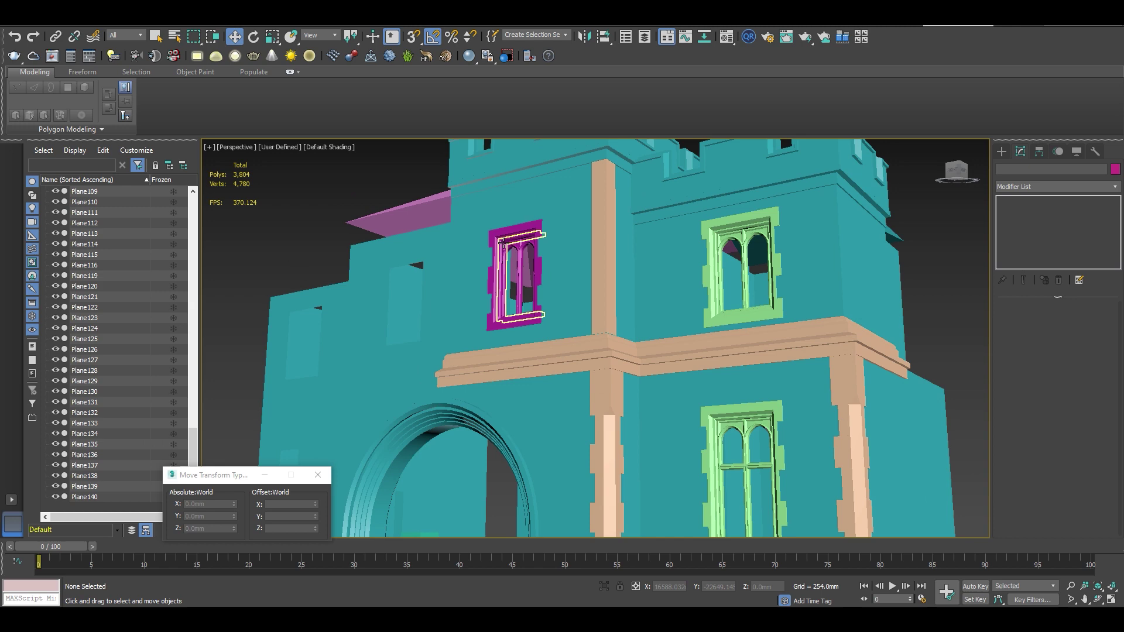
pyautogui.moveTo(609, 306)
pyautogui.keyDown('alt'); pyautogui.mouseDown(button='middle')
pyautogui.moveTo(665, 312)
pyautogui.moveTo(581, 292)
pyautogui.moveTo(571, 335)
pyautogui.moveTo(642, 329)
pyautogui.moveTo(675, 301)
pyautogui.moveTo(589, 312)
pyautogui.mouseUp(button='middle'); pyautogui.keyUp('alt')
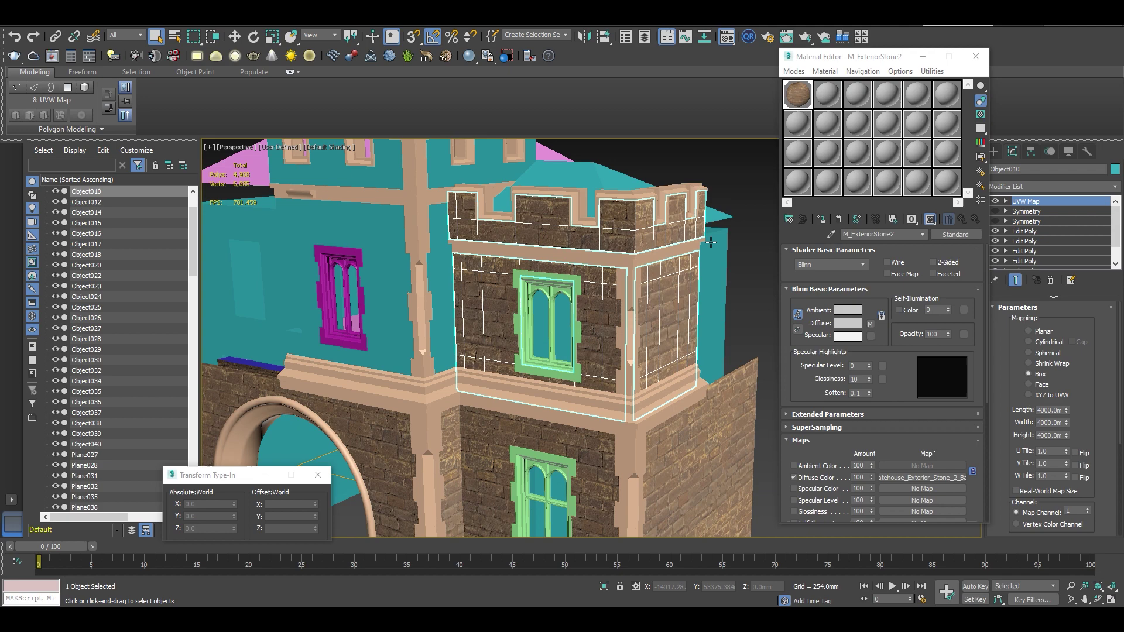
# Assign the M_ExteriorStone2 material to the central tower's upper wall and paste the copied UVW Map modifier above its Symmetry modifiers.
pyautogui.click(710, 156)
pyautogui.scroll(-2, 509, 275)
pyautogui.keyDown('alt'); pyautogui.moveTo(498, 272); pyautogui.dragTo(468, 275, button='middle'); pyautogui.keyUp('alt')
pyautogui.scroll(2, 463, 275)
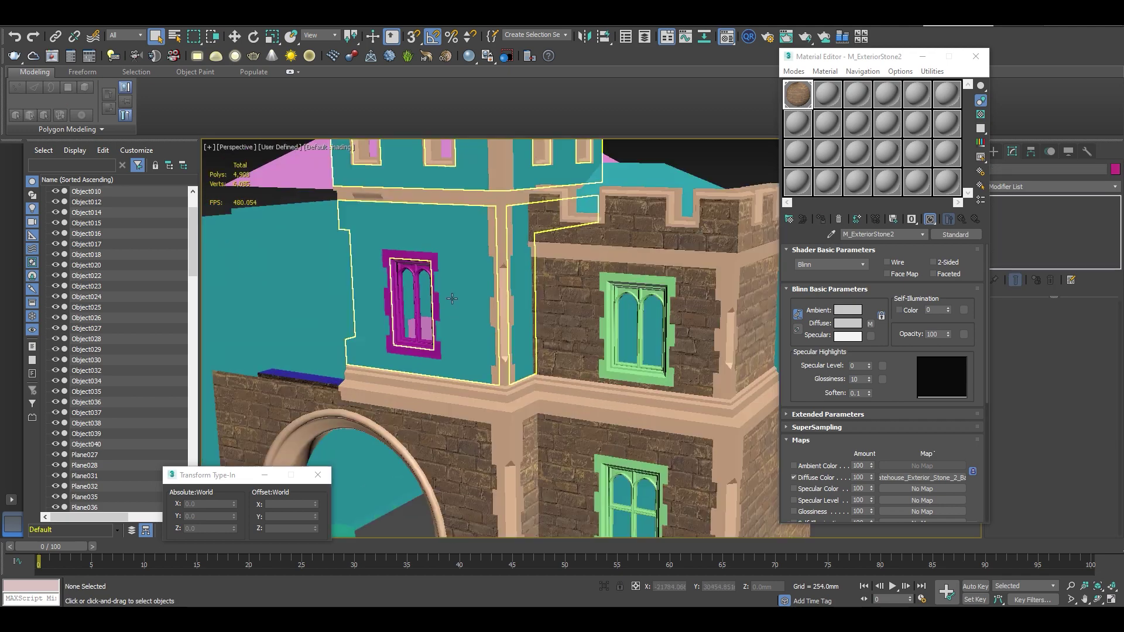
pyautogui.click(454, 296)
pyautogui.click(821, 219)
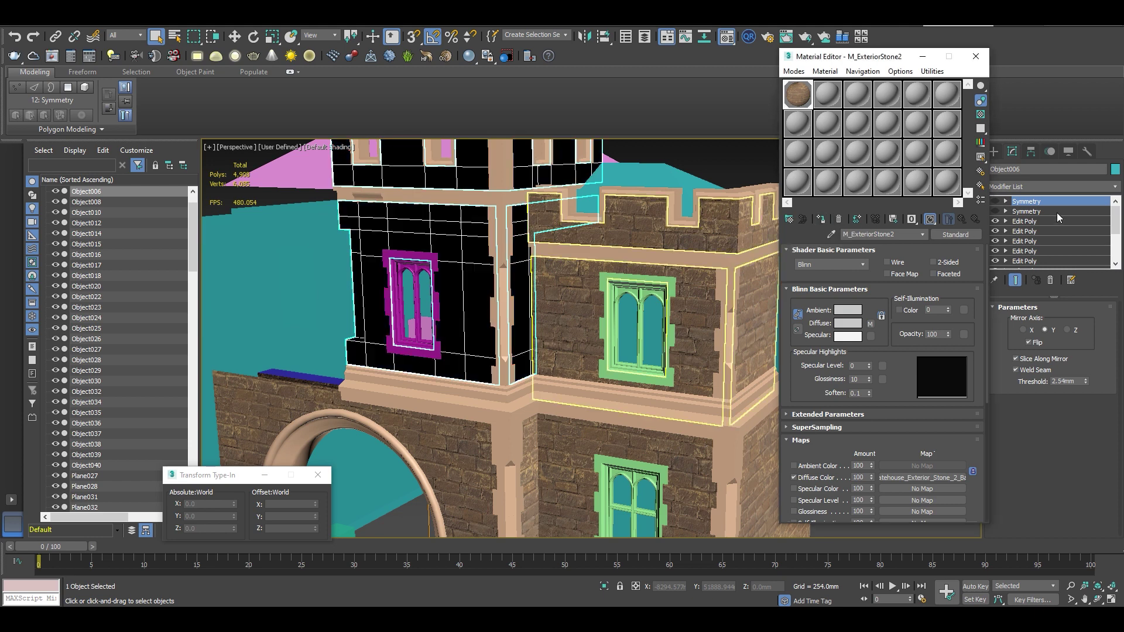
pyautogui.rightClick(1055, 205)
pyautogui.click(1015, 267)
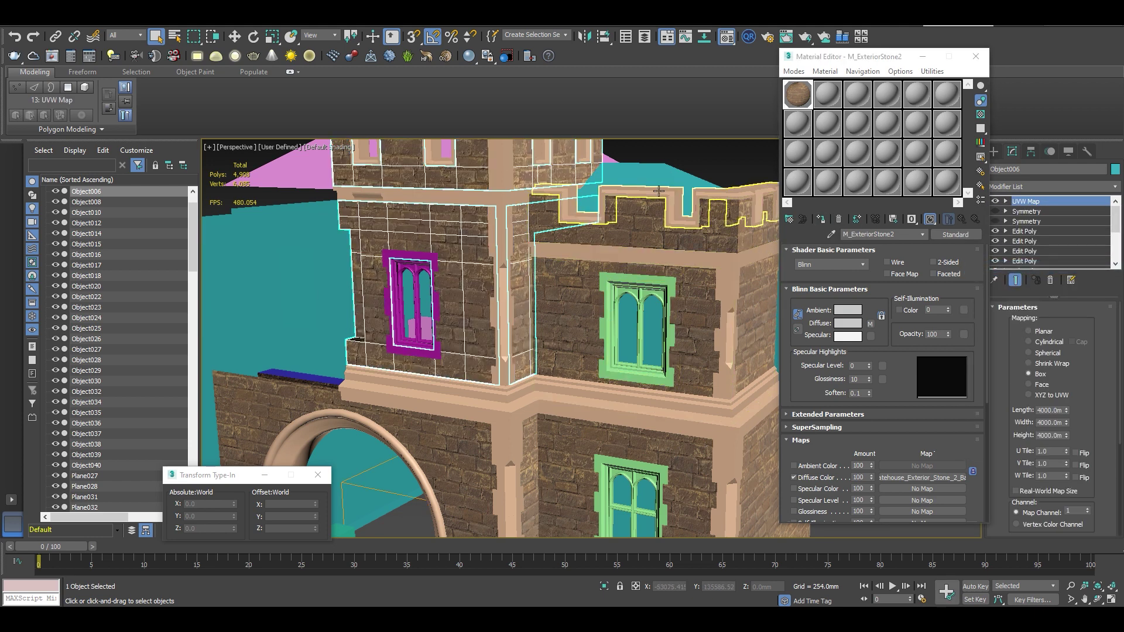
# Examine the stone texturing on the gatehouse walls from a distance, up close at the central tower, and from the front.
pyautogui.click(699, 154)
pyautogui.scroll(-6, 502, 275)
pyautogui.keyDown('alt'); pyautogui.moveTo(502, 275); pyautogui.dragTo(496, 315, button='middle'); pyautogui.keyUp('alt')
pyautogui.scroll(2, 496, 314)
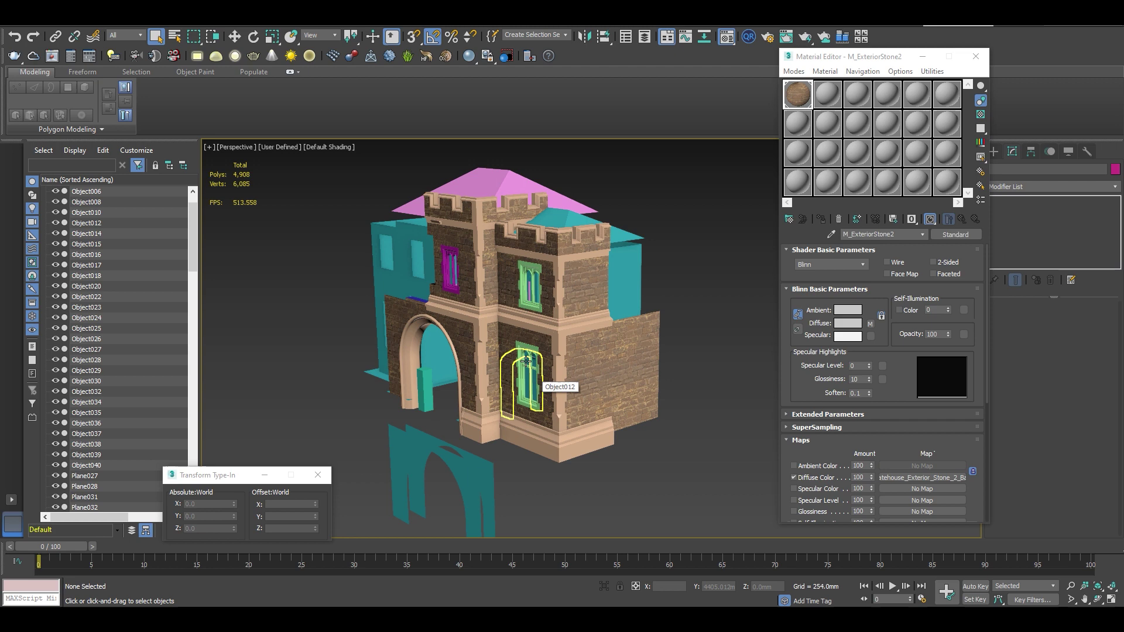
pyautogui.keyDown('alt'); pyautogui.moveTo(561, 333); pyautogui.dragTo(567, 353, button='middle'); pyautogui.keyUp('alt')
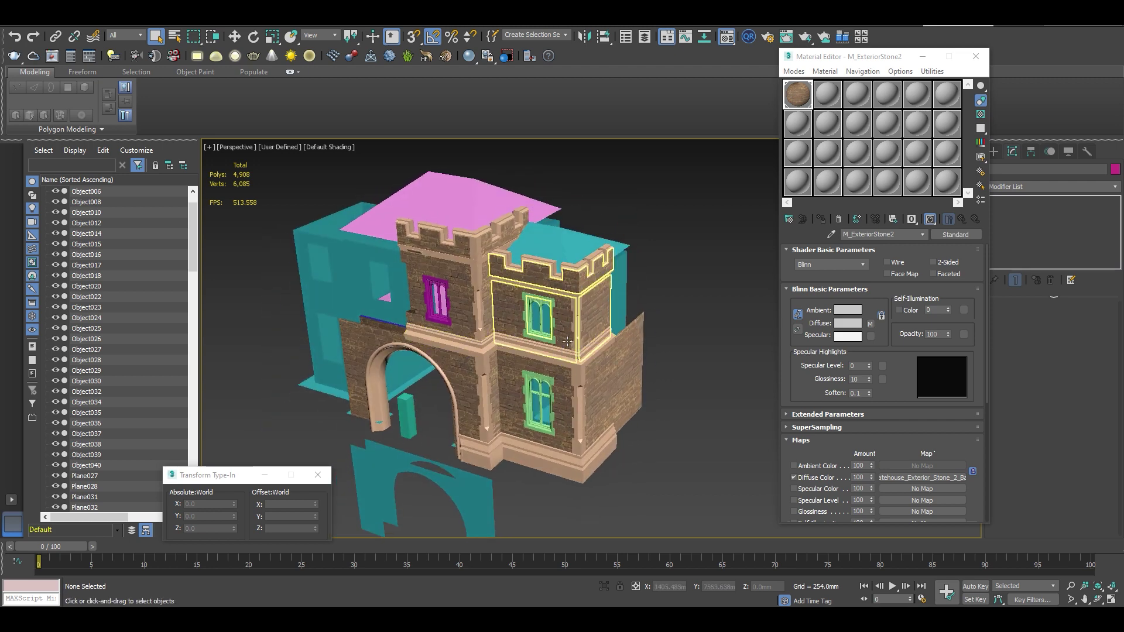
pyautogui.scroll(4, 474, 321)
pyautogui.click(474, 318)
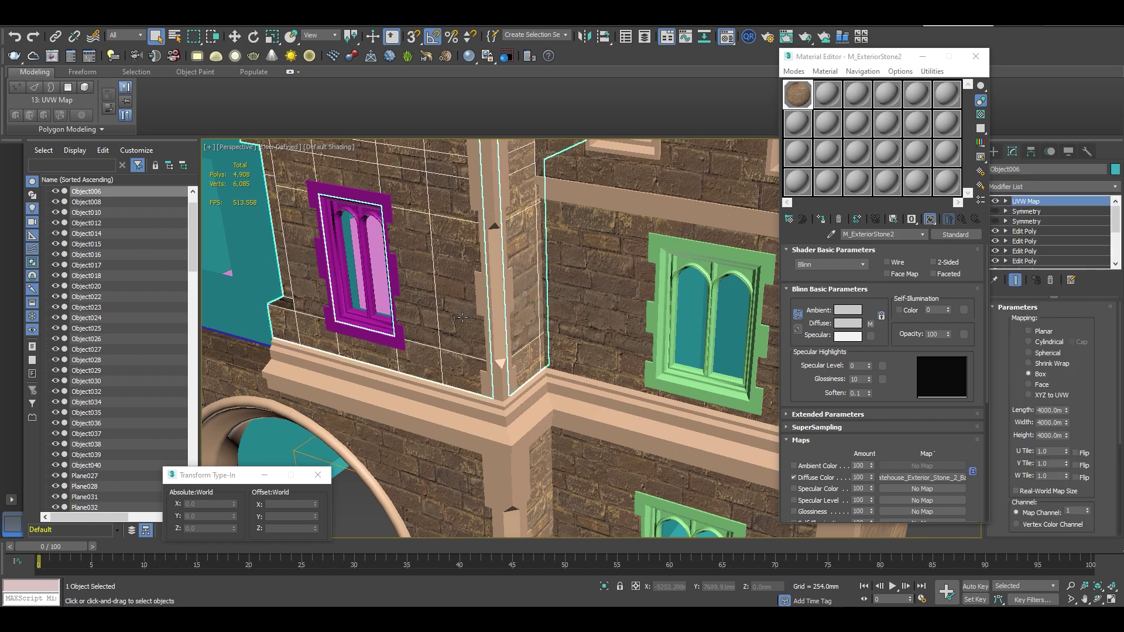
pyautogui.scroll(-2, 457, 314)
pyautogui.keyDown('alt'); pyautogui.moveTo(457, 314); pyautogui.dragTo(509, 288, button='middle'); pyautogui.keyUp('alt')
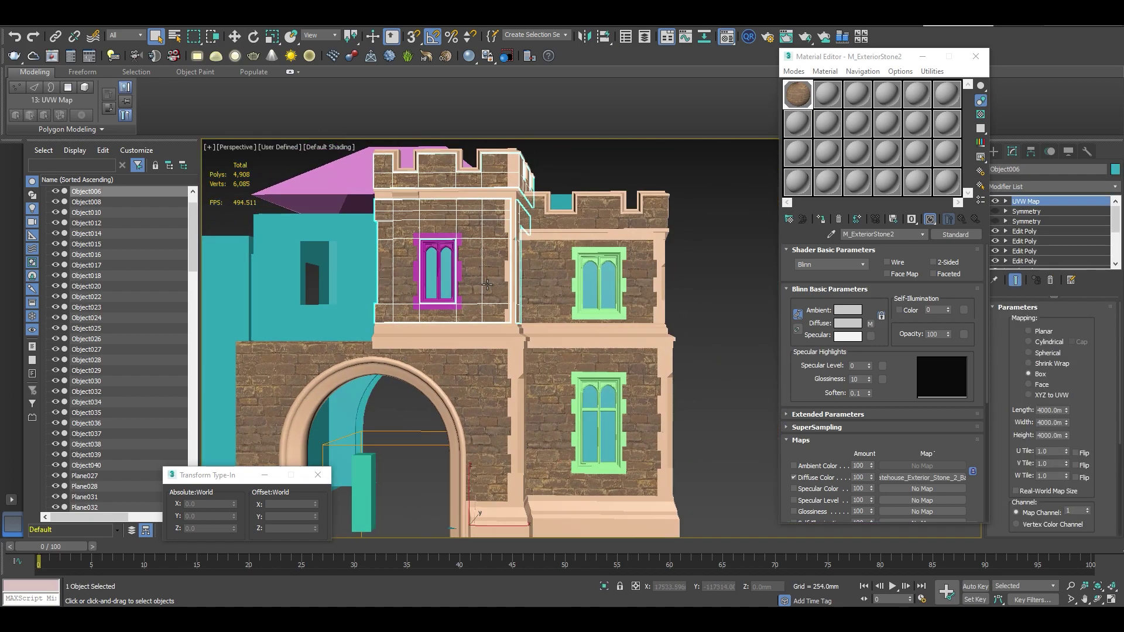
pyautogui.keyDown('alt'); pyautogui.moveTo(486, 284); pyautogui.dragTo(533, 286, button='middle'); pyautogui.keyUp('alt')
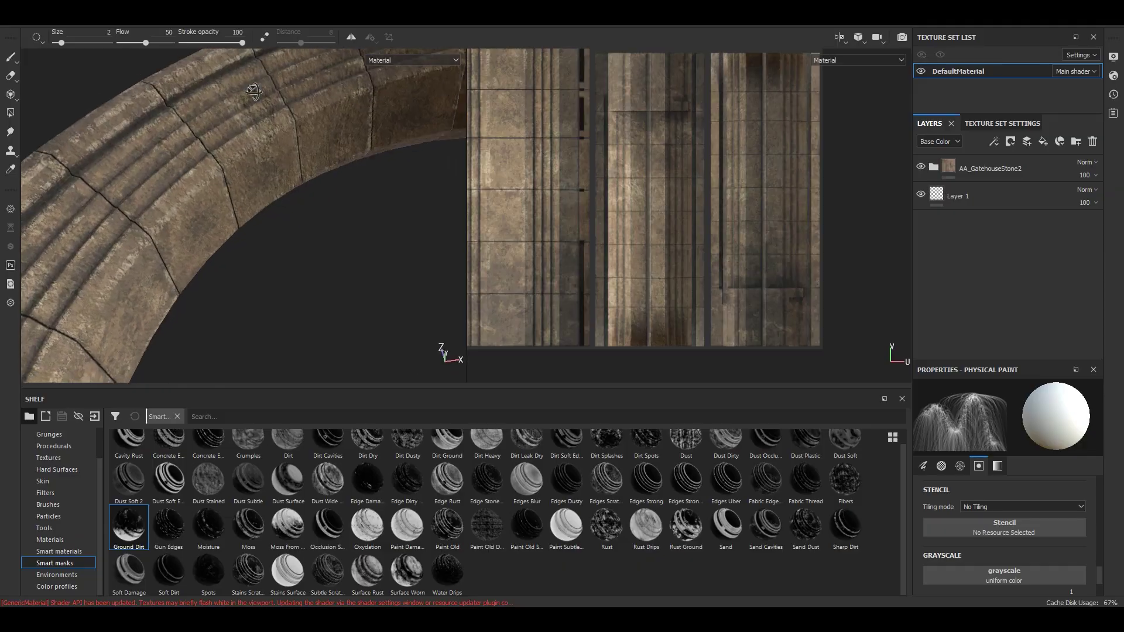
# Switch to Substance Painter, frame the whole textured stone arch and render it in Iray with a max time of 196 seconds.
pyautogui.moveTo(253, 91)
pyautogui.keyDown('alt'); pyautogui.mouseDown()
pyautogui.moveTo(99, 205)
pyautogui.moveTo(219, 161)
pyautogui.moveTo(292, 157)
pyautogui.moveTo(361, 175)
pyautogui.moveTo(370, 195)
pyautogui.mouseUp(); pyautogui.keyUp('alt')
pyautogui.scroll(-4, 218, 157)
pyautogui.keyDown('alt'); pyautogui.moveTo(370, 195); pyautogui.dragTo(353, 199, button='middle'); pyautogui.keyUp('alt')
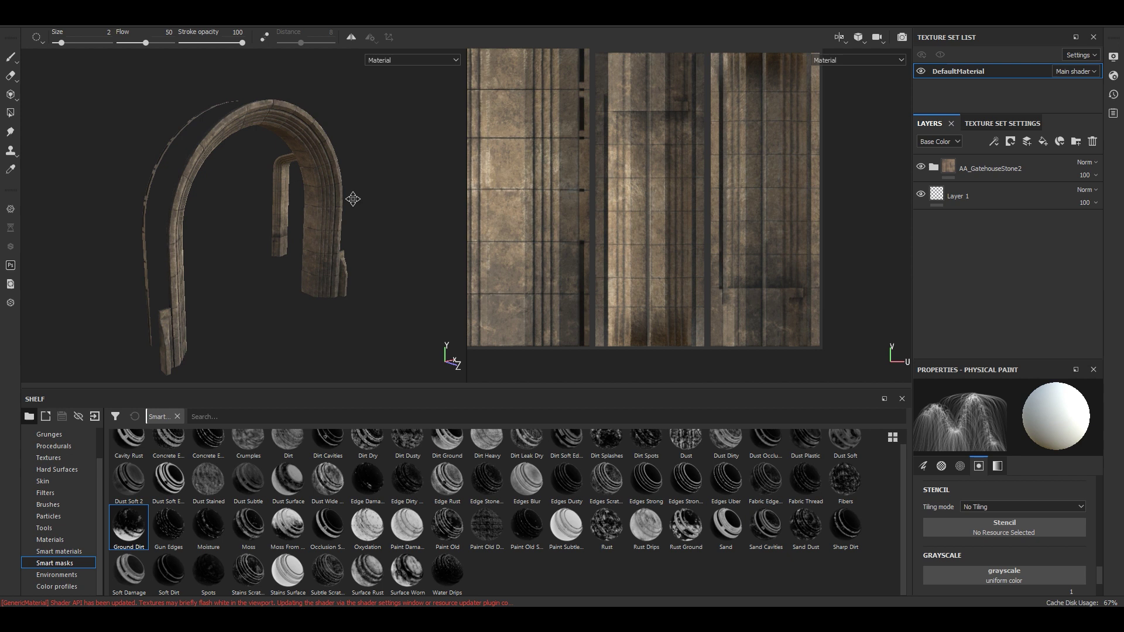
pyautogui.keyDown('alt'); pyautogui.moveTo(353, 199); pyautogui.dragTo(332, 217); pyautogui.keyUp('alt')
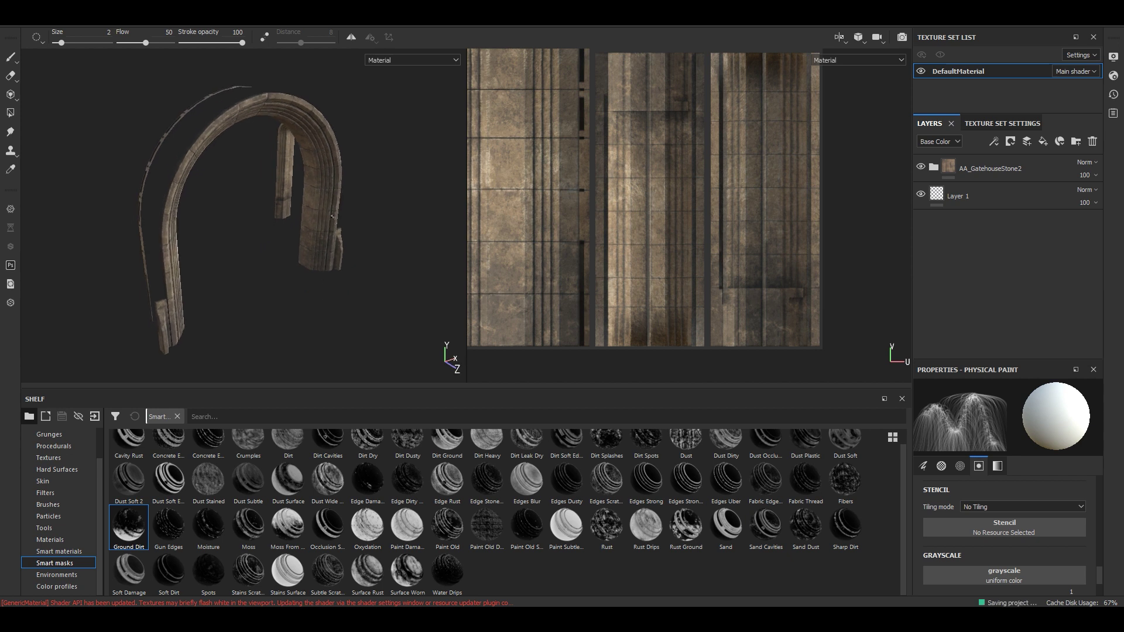
pyautogui.click(897, 37)
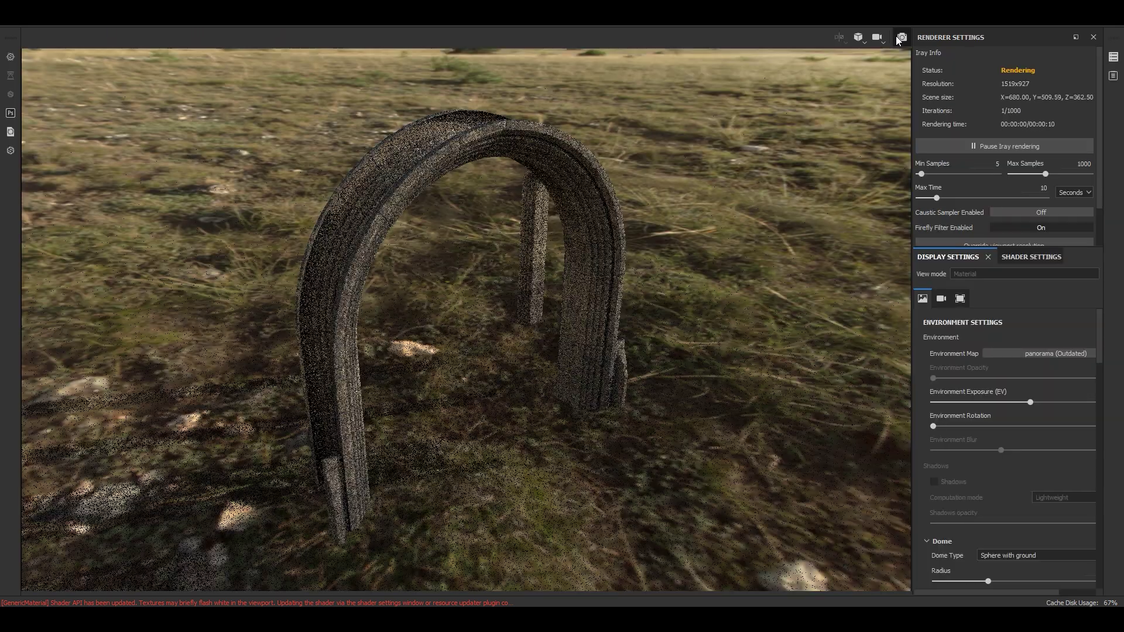
pyautogui.click(967, 198)
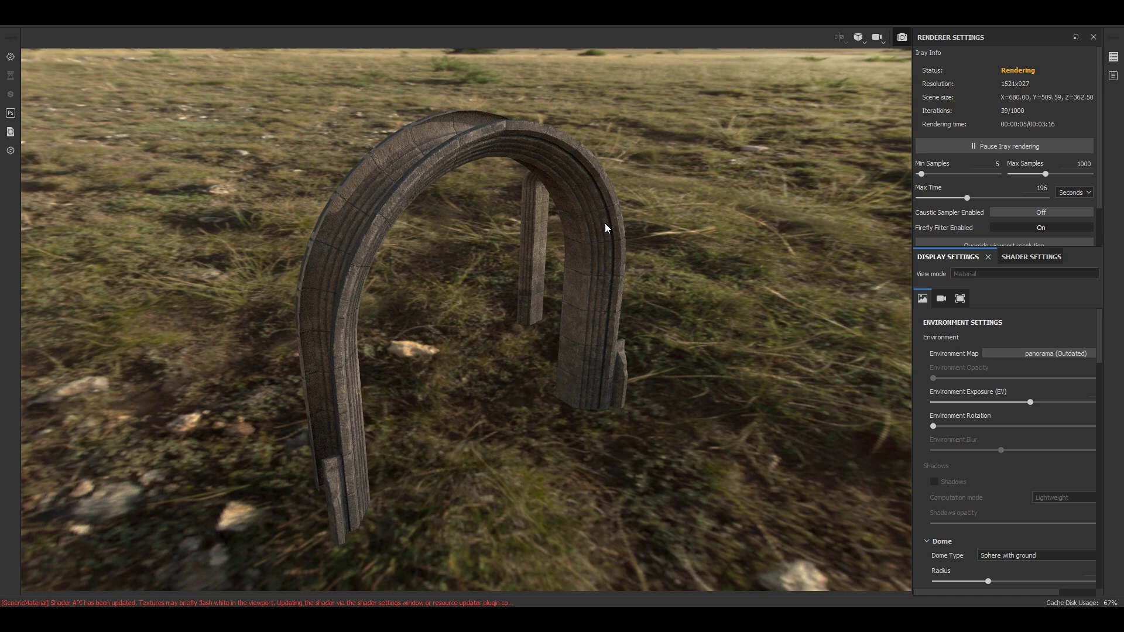
pyautogui.keyDown('alt'); pyautogui.moveTo(605, 230); pyautogui.dragTo(379, 182); pyautogui.keyUp('alt')
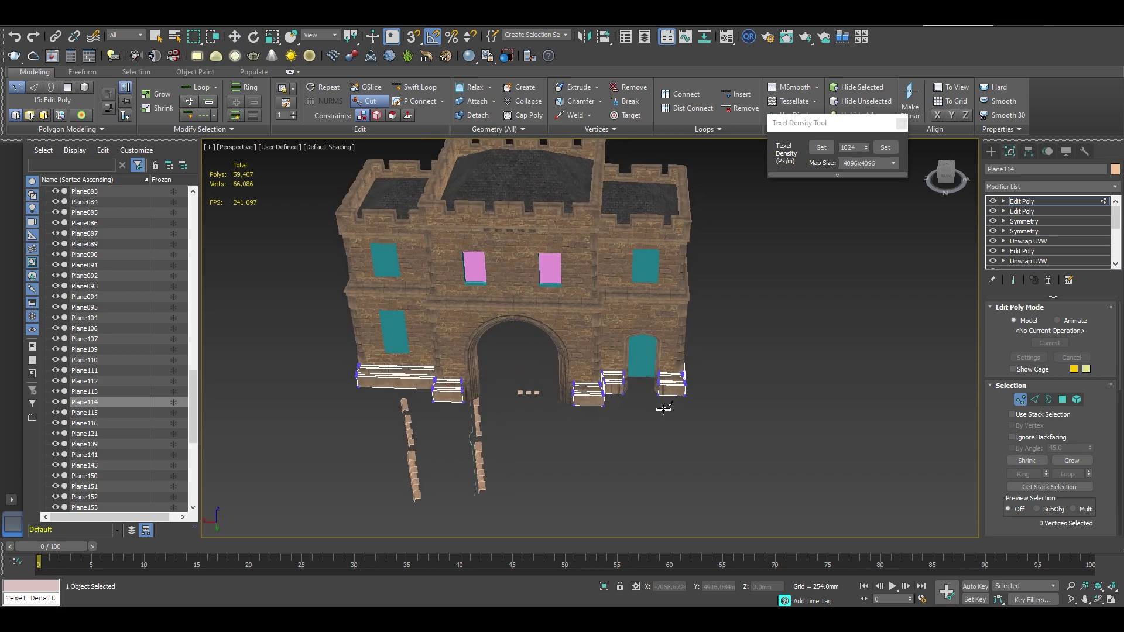
# Switch to 3ds Max and cut a vertical edge through the plinth along the doorway pillar's side, then leave vertex editing.
pyautogui.scroll(10, 663, 408)
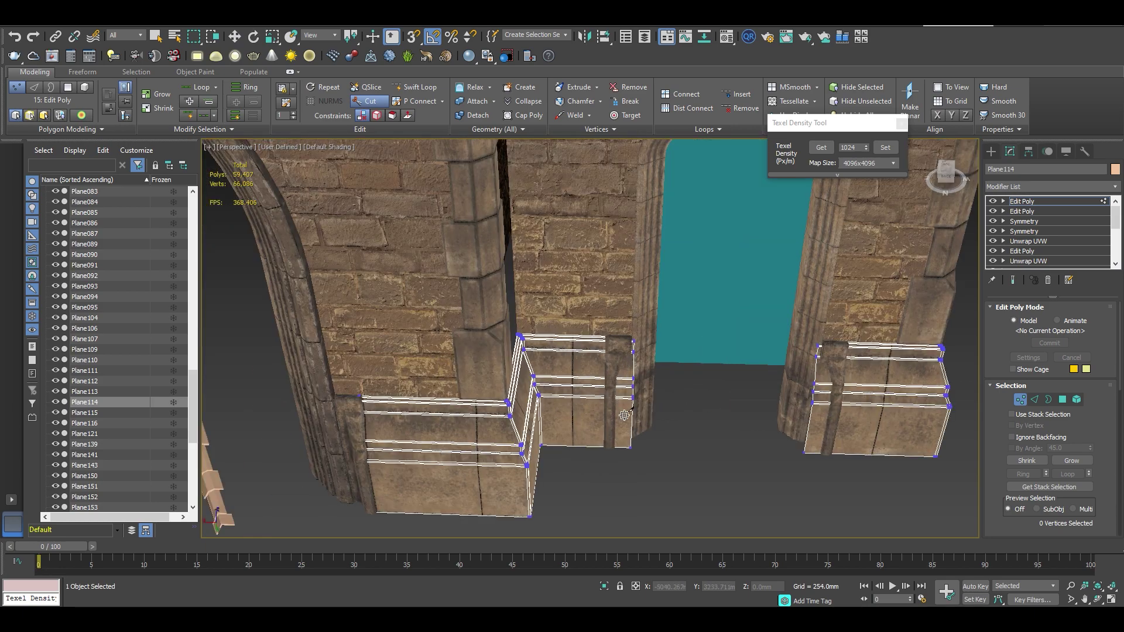
pyautogui.scroll(-2, 624, 431)
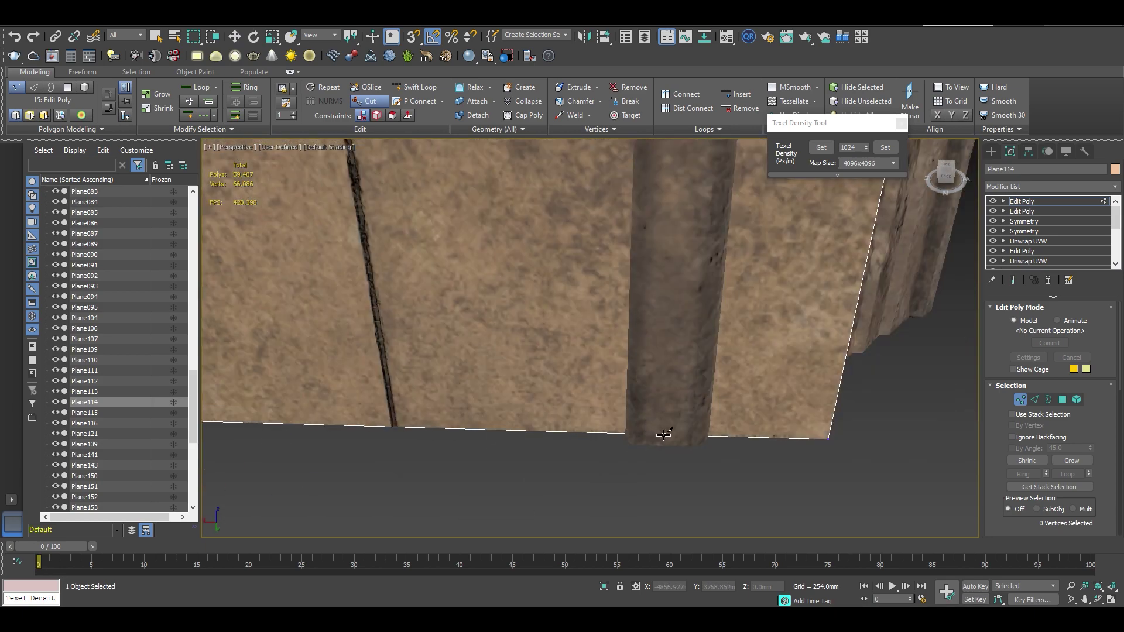
pyautogui.scroll(-5, 662, 434)
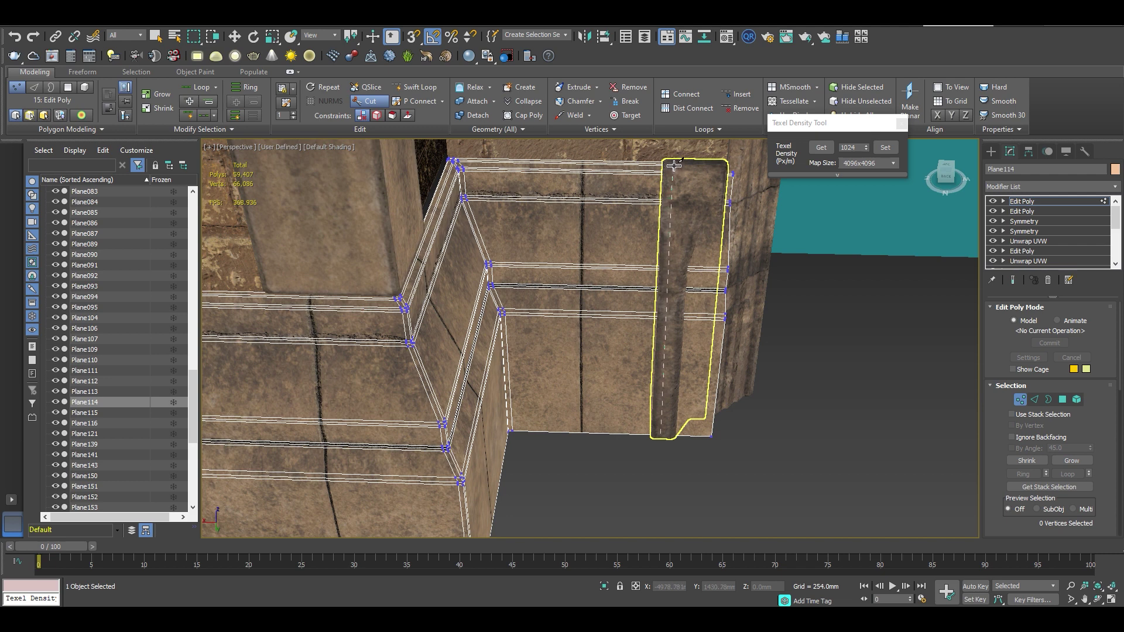
pyautogui.click(674, 166)
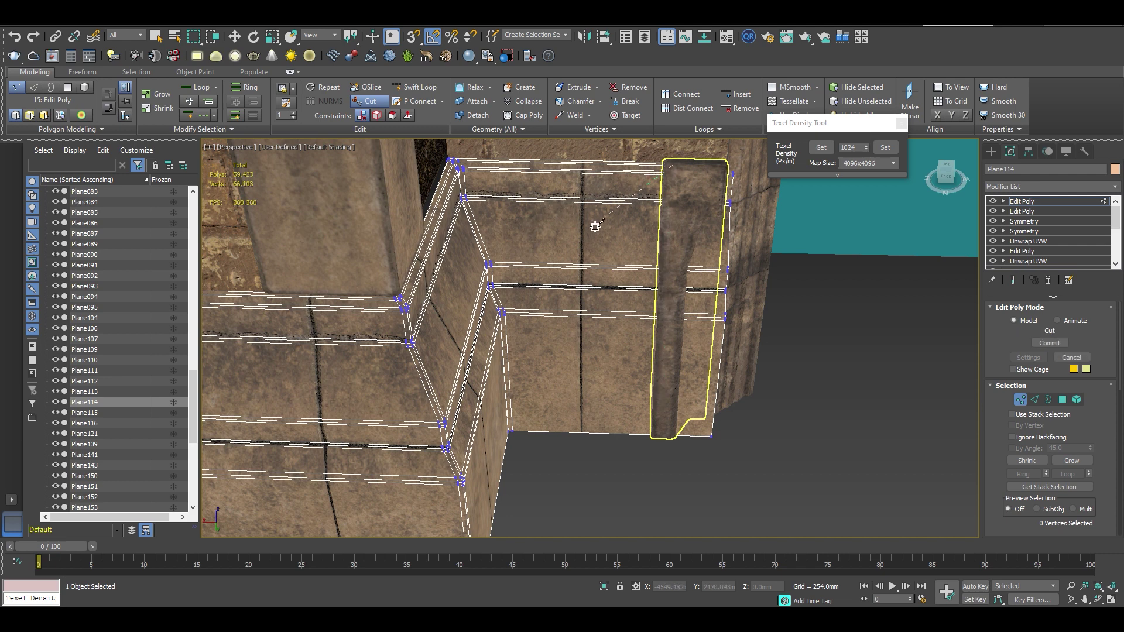
pyautogui.rightClick(594, 227)
pyautogui.rightClick(607, 238)
pyautogui.click(707, 204)
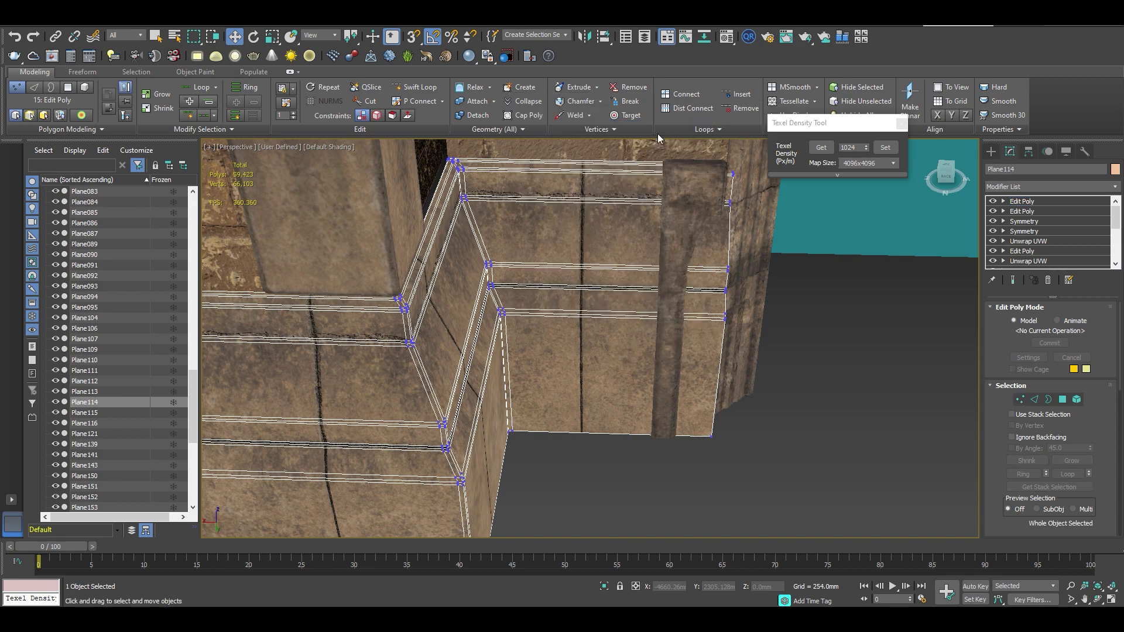
# Isolate the plinth and enter vertex editing close to the top of the new vertical cut.
pyautogui.hotkey('alt', 'q')
pyautogui.press('1')
pyautogui.scroll(10, 712, 382)
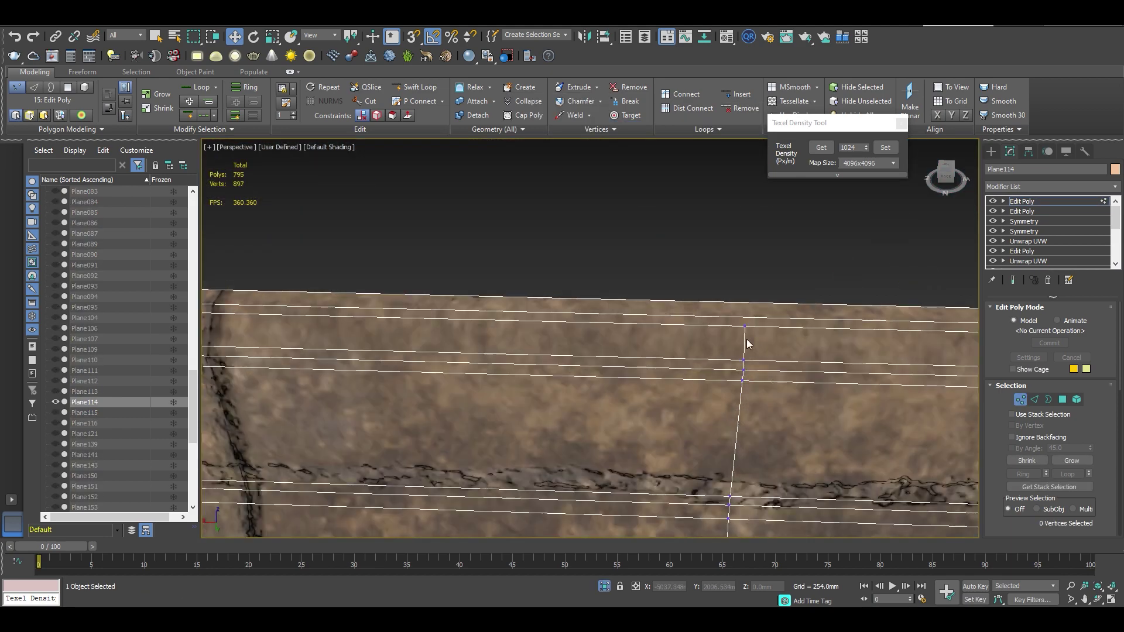
pyautogui.keyDown('alt'); pyautogui.moveTo(656, 343); pyautogui.dragTo(728, 412, button='middle'); pyautogui.keyUp('alt')
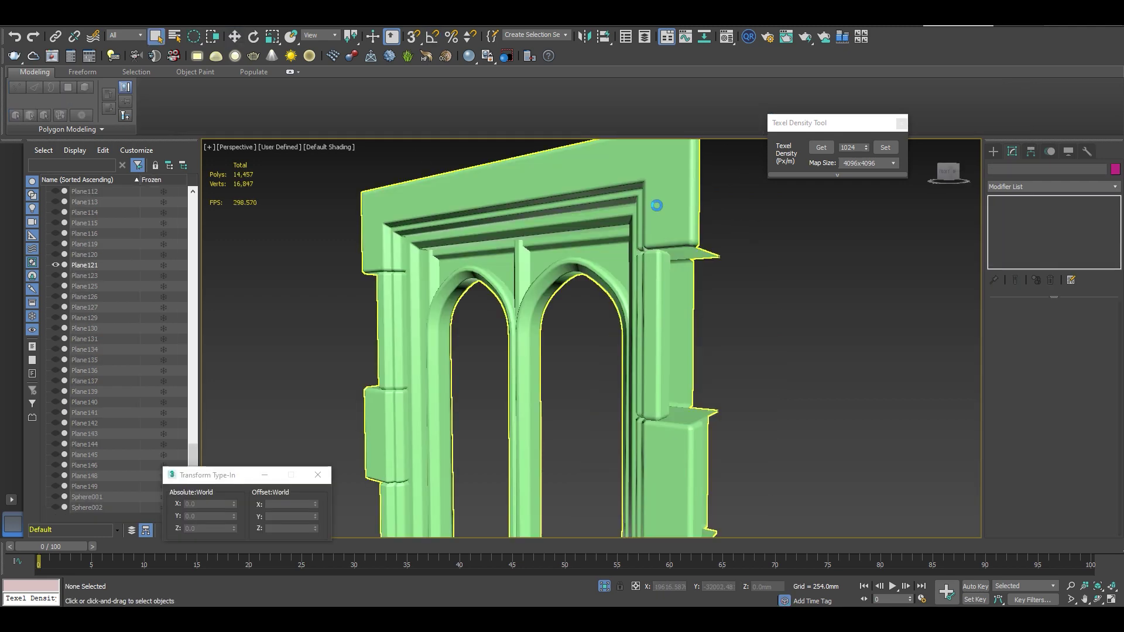
# Select the isolated twin-arched window frame, open its UV layout in the UV editor and activate polygon selection.
pyautogui.scroll(6, 568, 234)
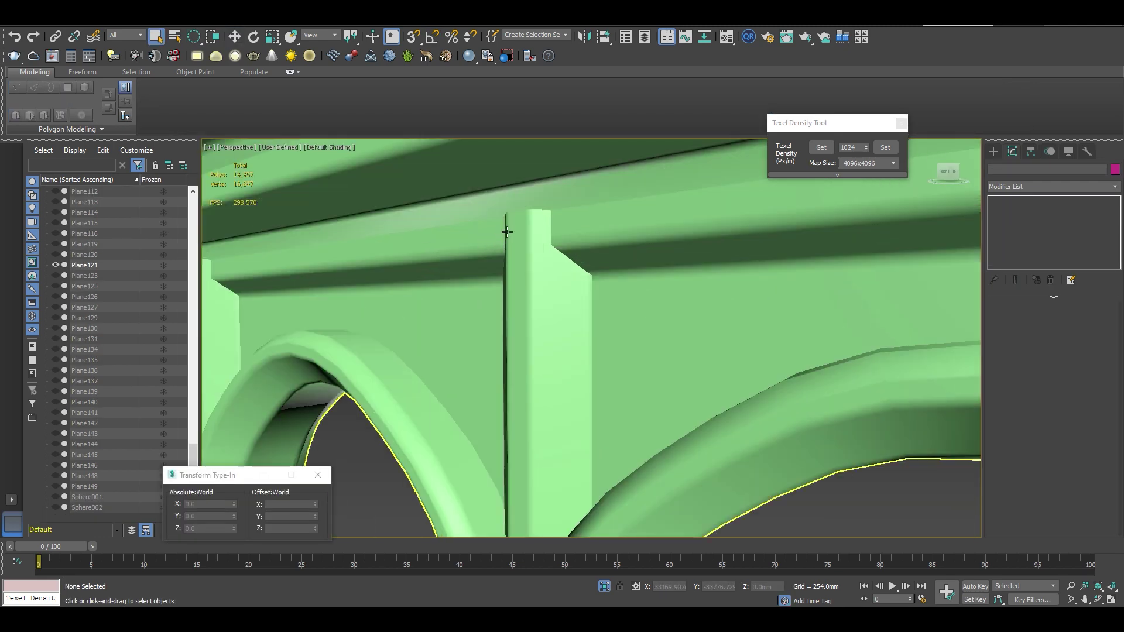
pyautogui.click(505, 234)
pyautogui.scroll(-6, 525, 215)
pyautogui.scroll(-6, 560, 236)
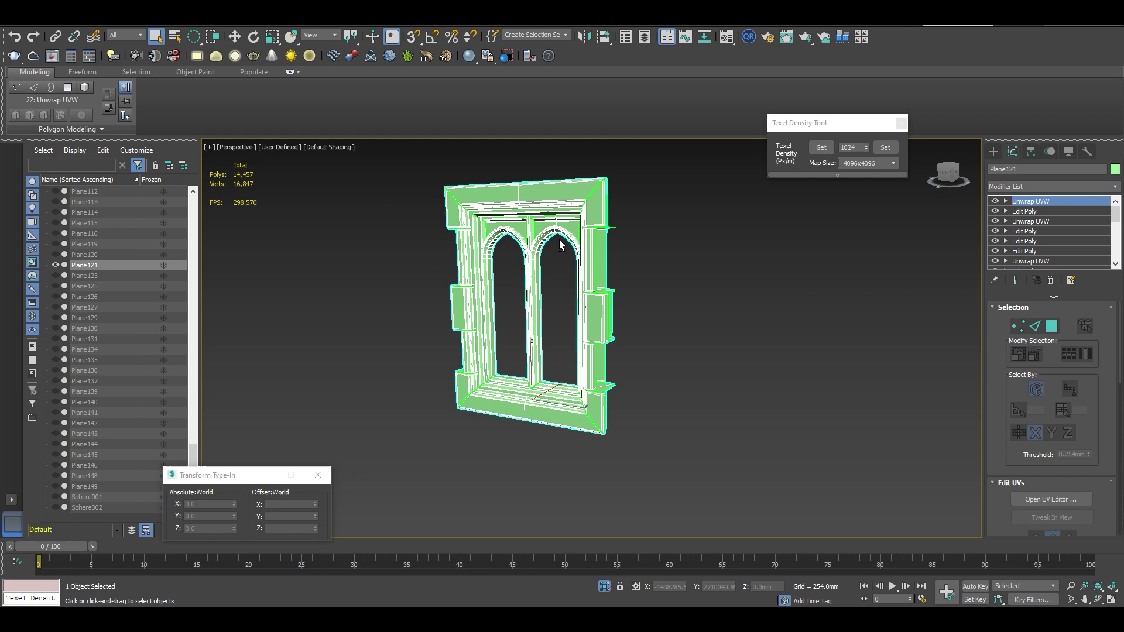
pyautogui.click(1048, 499)
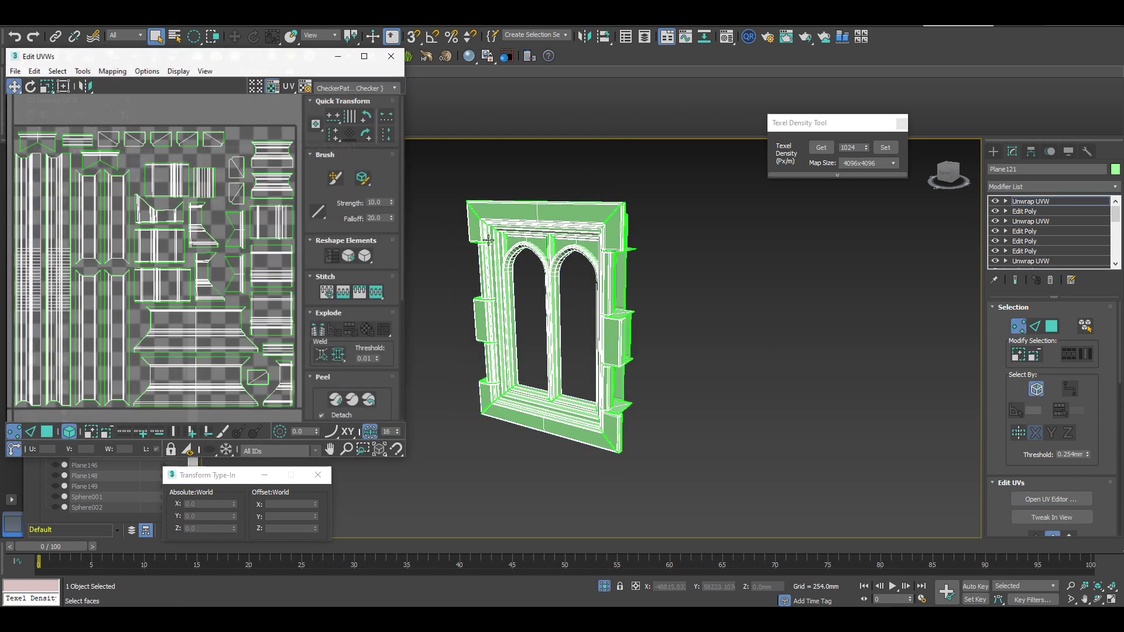
pyautogui.scroll(3, 213, 227)
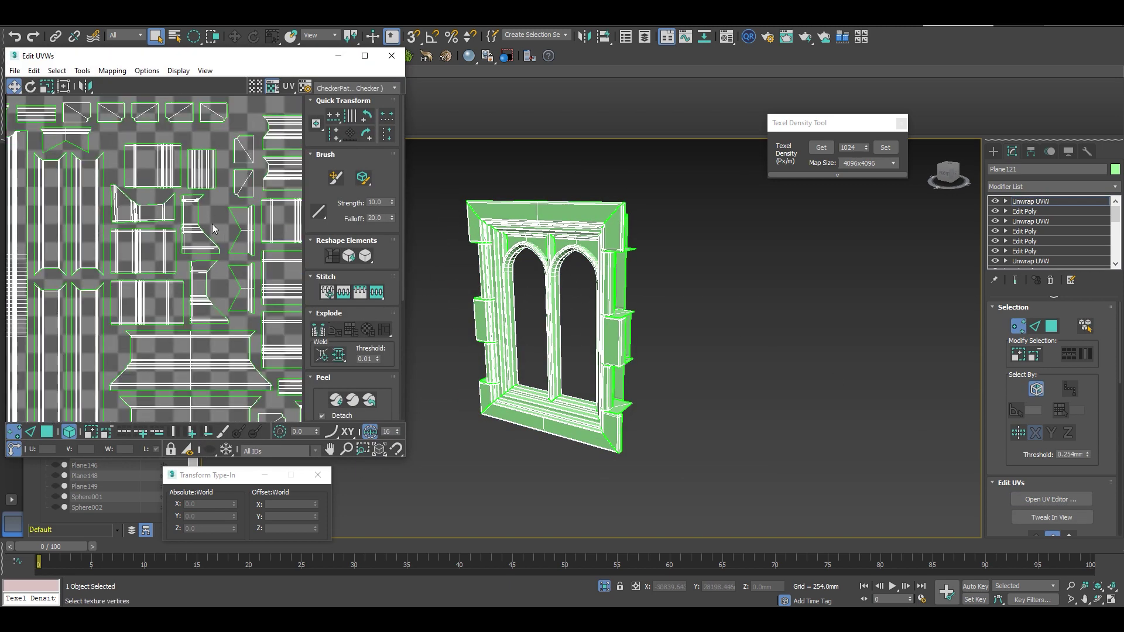
pyautogui.click(57, 70)
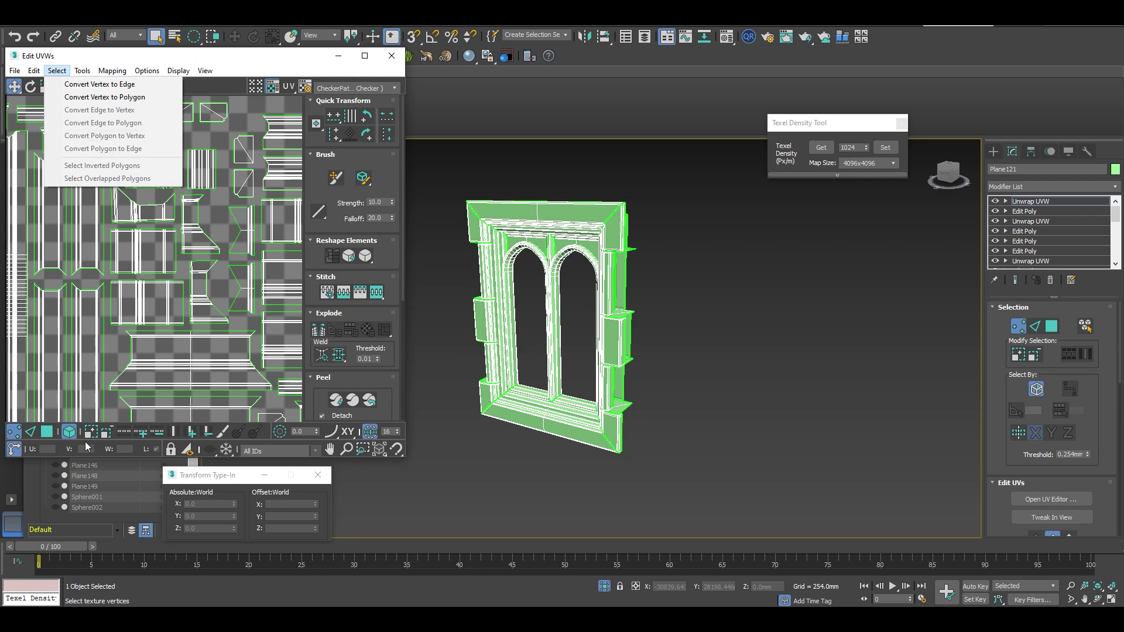
pyautogui.click(48, 431)
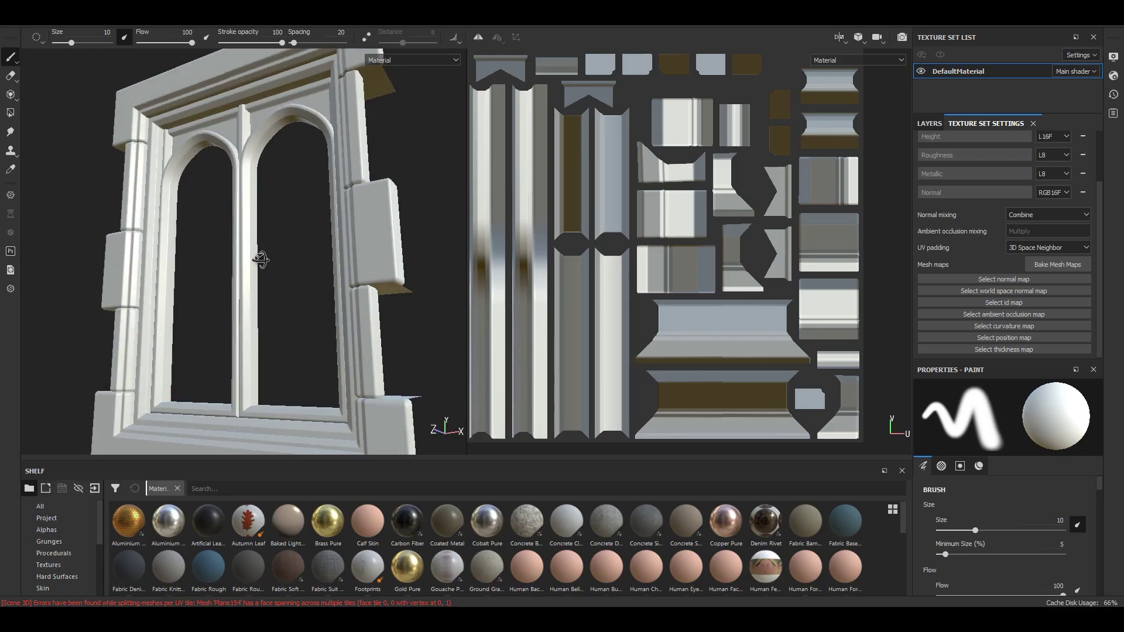
# Switch to Substance Painter and bake the window's mesh maps at 2048 from the high-poly mesh, leaving out the ID map.
pyautogui.scroll(5, 252, 211)
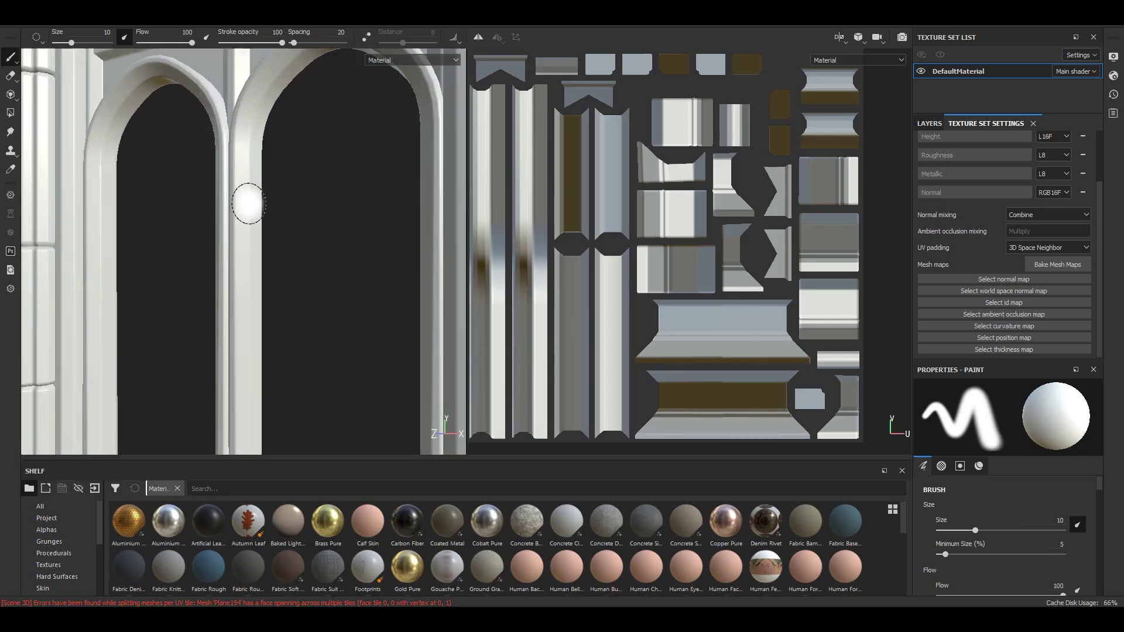
pyautogui.click(1057, 265)
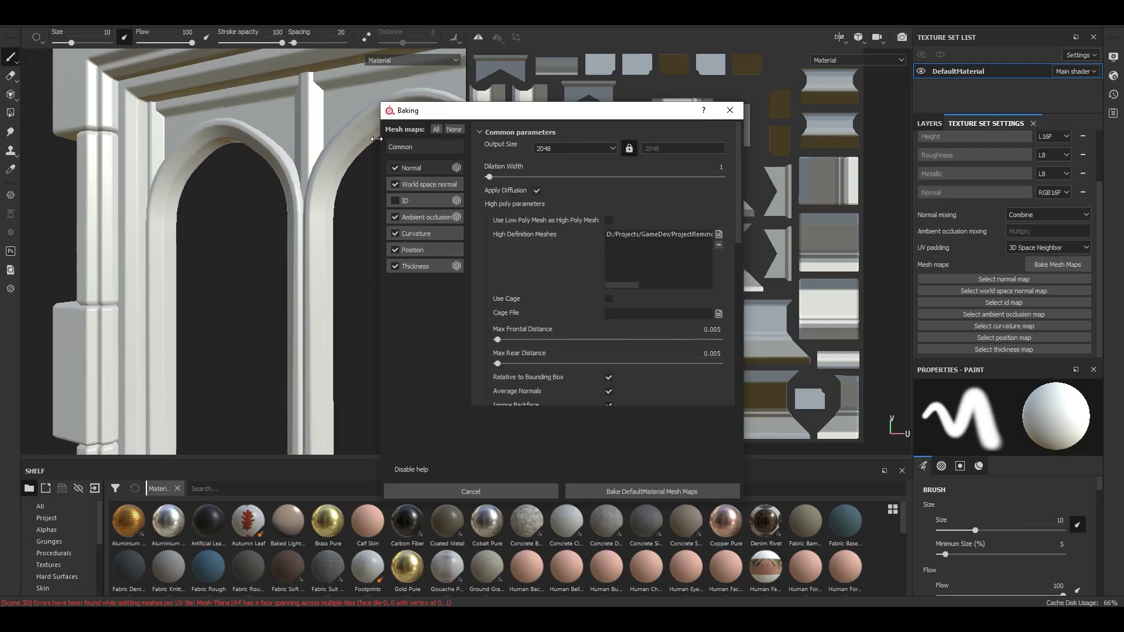
pyautogui.click(648, 488)
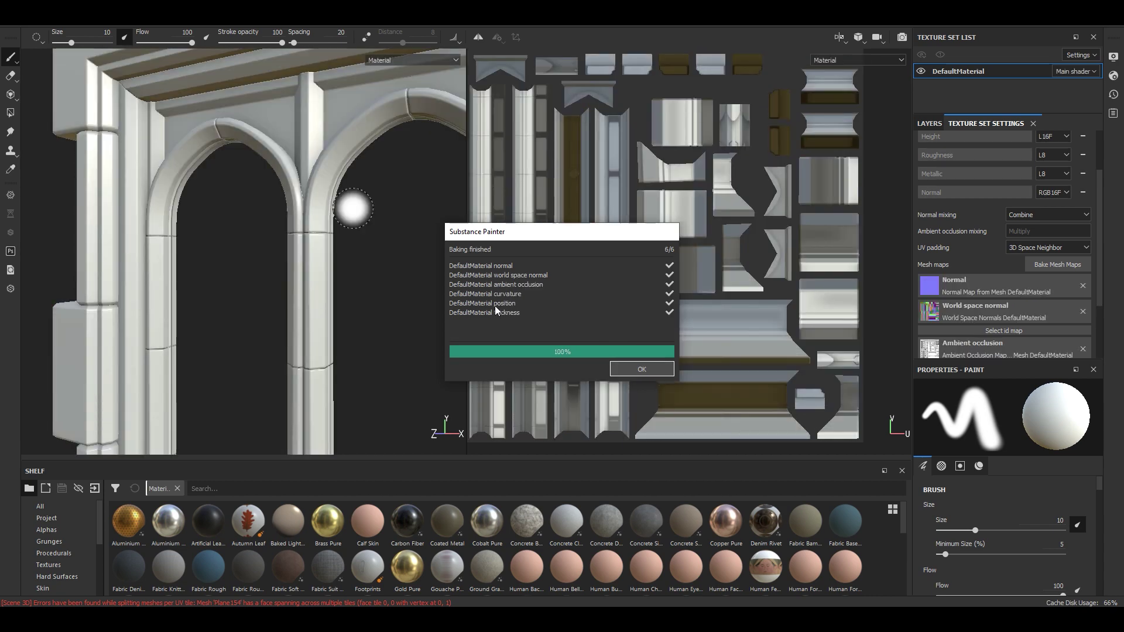
pyautogui.keyDown('alt'); pyautogui.moveTo(279, 167); pyautogui.dragTo(306, 213); pyautogui.keyUp('alt')
pyautogui.scroll(-3, 287, 127)
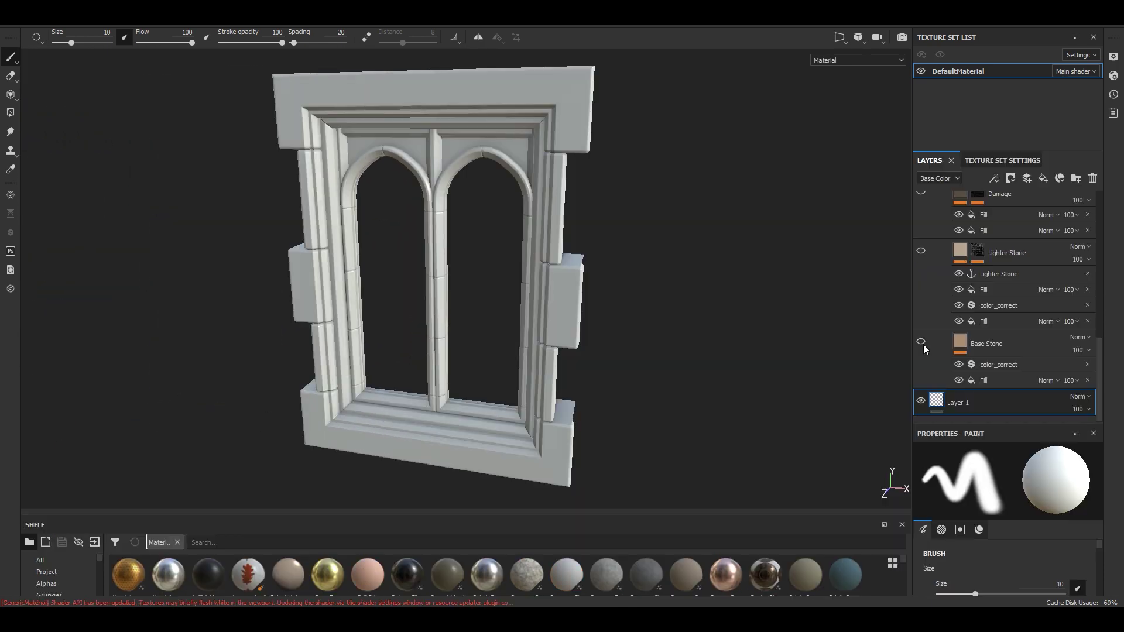
# Turn on the window's stone layers from Base Stone upward past Mortar, and view the textured frame from below in an Iray render.
pyautogui.scroll(3, 923, 284)
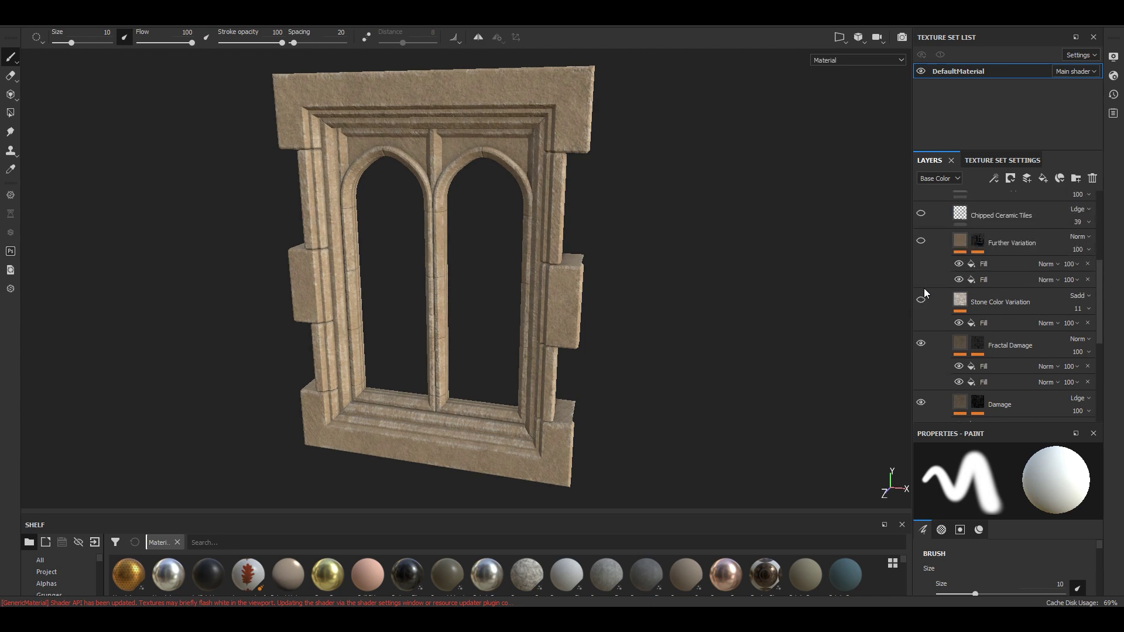
pyautogui.scroll(2, 922, 246)
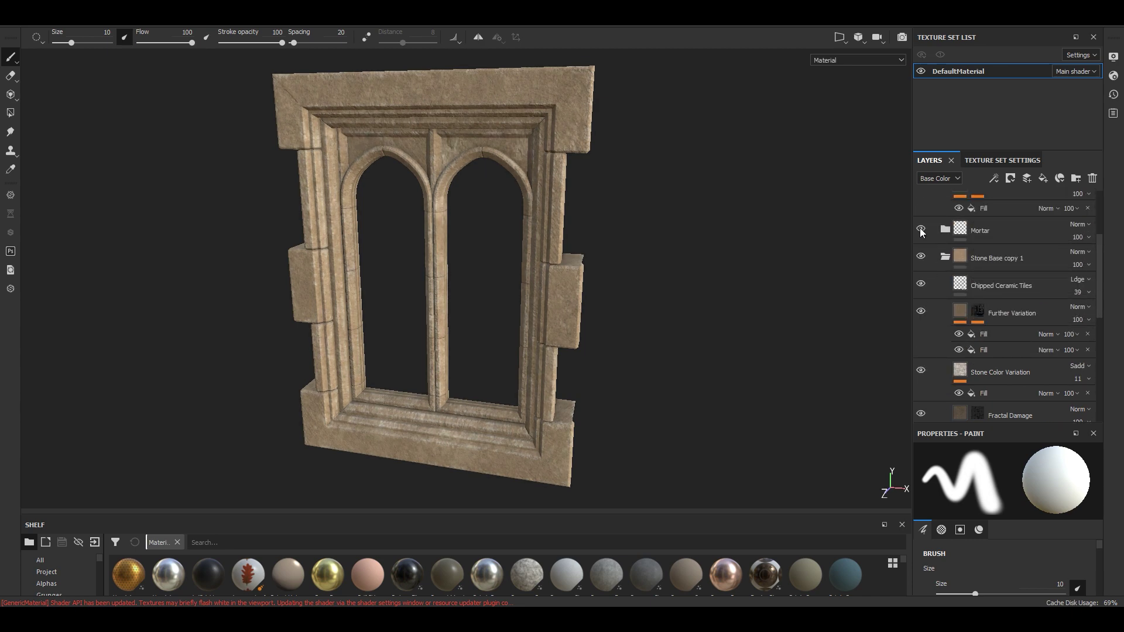
pyautogui.scroll(2, 919, 246)
pyautogui.click(921, 256)
pyautogui.scroll(2, 922, 257)
pyautogui.click(922, 258)
pyautogui.scroll(3, 410, 466)
pyautogui.keyDown('alt'); pyautogui.moveTo(410, 467); pyautogui.dragTo(616, 330); pyautogui.keyUp('alt')
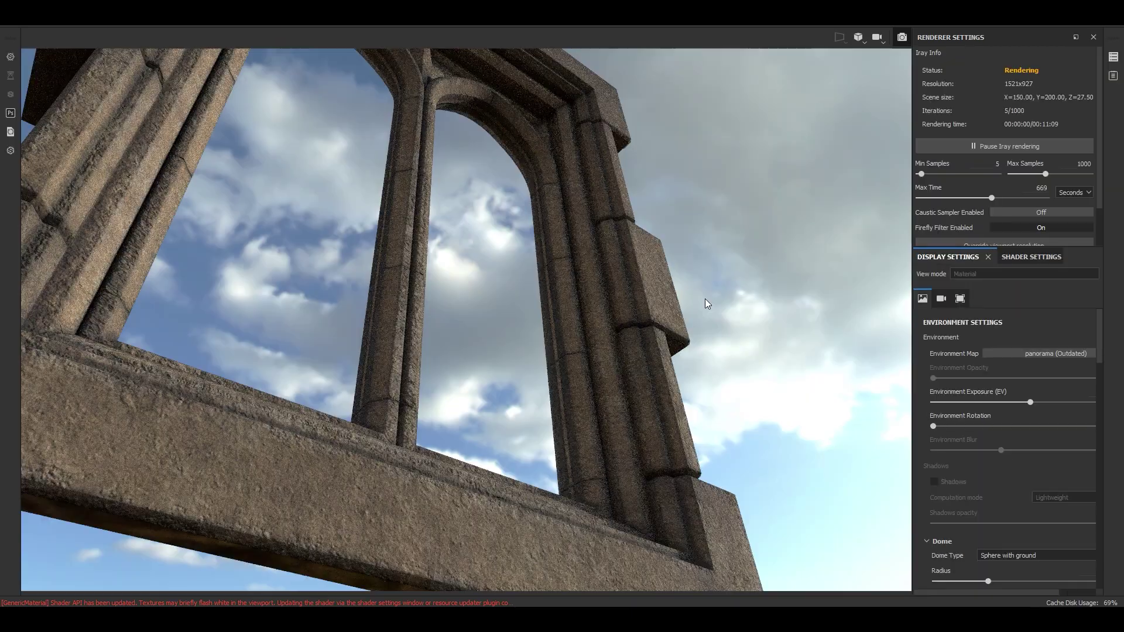
pyautogui.keyDown('alt'); pyautogui.moveTo(705, 298); pyautogui.dragTo(526, 454); pyautogui.keyUp('alt')
pyautogui.scroll(-3, 388, 463)
pyautogui.keyDown('shift'); pyautogui.moveTo(526, 454); pyautogui.dragTo(757, 436, button='right'); pyautogui.keyUp('shift')
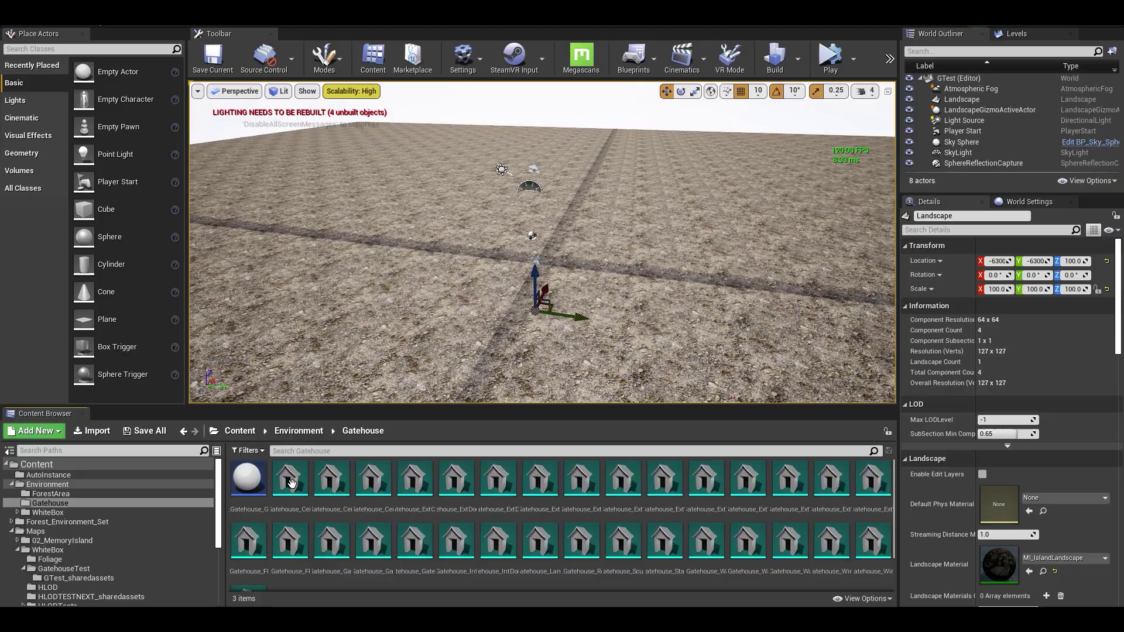
# Switch to Unreal Editor and place the SM_Gatehouse_ExtWall1 arch on the landscape at X 0, Y 400, Z 100.
pyautogui.moveTo(625, 488); pyautogui.dragTo(509, 316)
pyautogui.press('e')
pyautogui.hotkey('ctrl', 'z')
pyautogui.press('w')
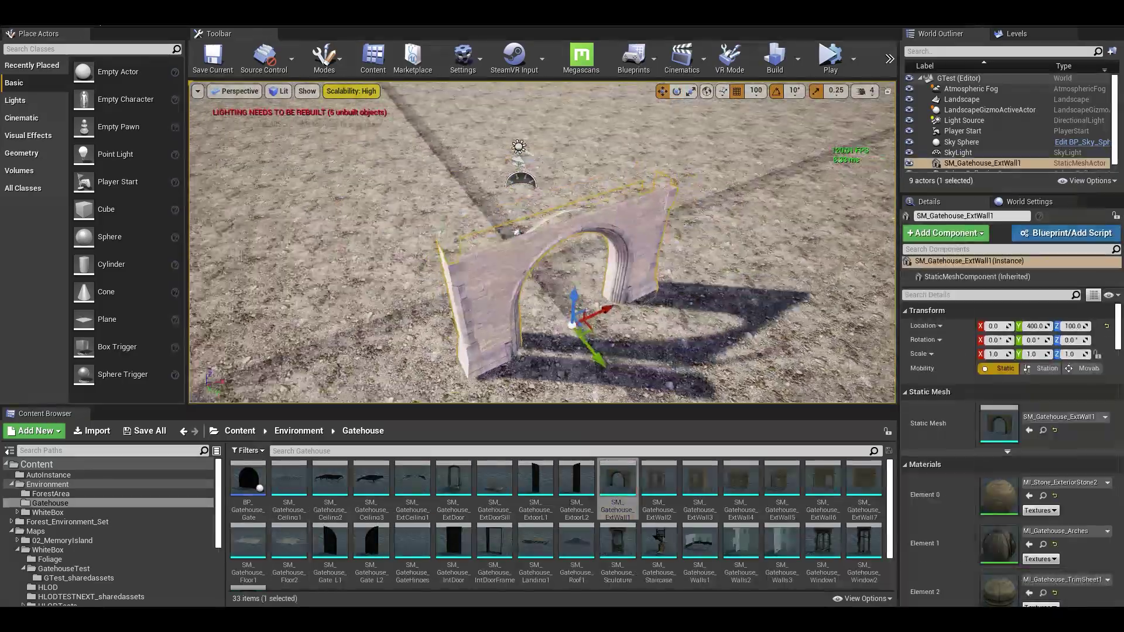
# Add SM_Gatehouse_ExtWall6 as a side wall at X 300, rotated 90 degrees, and set up a second side wall opposite.
pyautogui.moveTo(822, 487); pyautogui.dragTo(557, 286)
pyautogui.press('e')
pyautogui.moveTo(597, 304); pyautogui.dragTo(527, 311)
pyautogui.press('w')
pyautogui.keyDown('shift'); pyautogui.moveTo(595, 214); pyautogui.dragTo(608, 339); pyautogui.keyUp('shift')
pyautogui.press('e')
pyautogui.moveTo(547, 208); pyautogui.dragTo(456, 205)
pyautogui.press('w')
# Place the SM_Gatehouse_ExtCeiling1 vault between the walls and lower the position snap to 50.
pyautogui.moveTo(526, 234); pyautogui.dragTo(556, 251, button='right')
pyautogui.moveTo(412, 488); pyautogui.dragTo(535, 255)
pyautogui.moveTo(534, 256); pyautogui.dragTo(562, 211, button='right')
pyautogui.click(427, 281)
pyautogui.press('[')
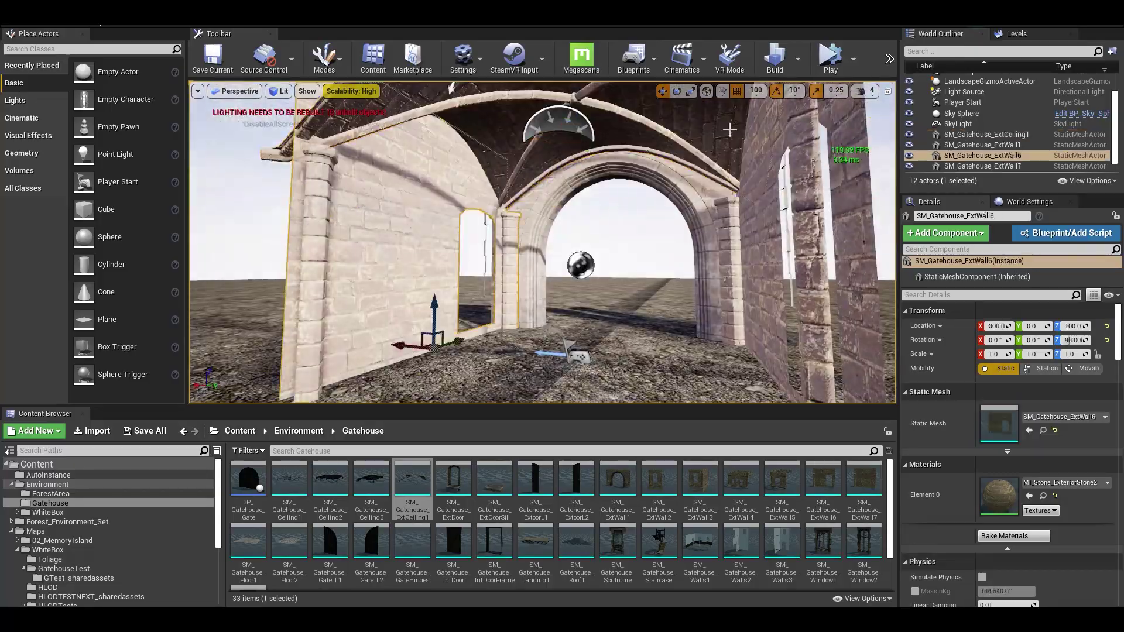
# Delete the side wall standing opposite the SM_Gatehouse_ExtWall6 wall.
pyautogui.click(779, 275)
pyautogui.moveTo(764, 365); pyautogui.dragTo(790, 366)
pyautogui.moveTo(644, 263); pyautogui.dragTo(578, 272, button='right')
pyautogui.press('Delete')
# Duplicate the arch wall, rotate the copy -180 degrees and place it at Y -400 to close the passage's other end.
pyautogui.click(578, 274)
pyautogui.press('e')
pyautogui.keyDown('alt'); pyautogui.moveTo(623, 357); pyautogui.dragTo(577, 371); pyautogui.keyUp('alt')
pyautogui.press('w')
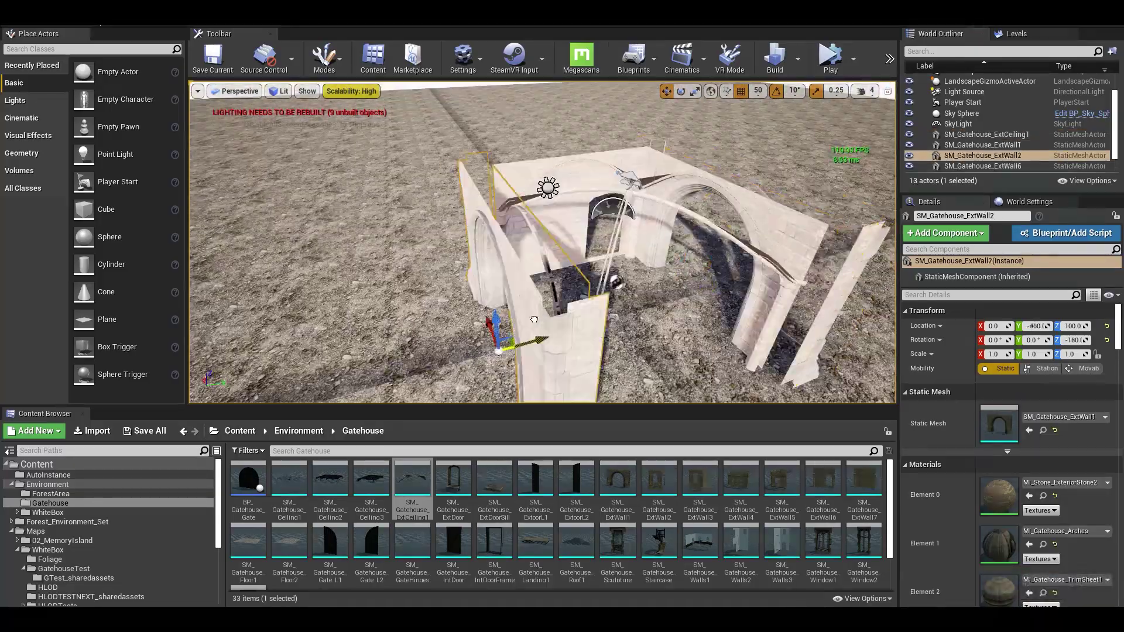
# Place SM_Gatehouse_ExtWall7 at X -300, Z 100, turned to form the passage's other side wall.
pyautogui.moveTo(515, 305); pyautogui.dragTo(429, 292, button='right')
pyautogui.press('Escape')
pyautogui.press('e')
pyautogui.moveTo(863, 488); pyautogui.dragTo(602, 375)
pyautogui.press('w')
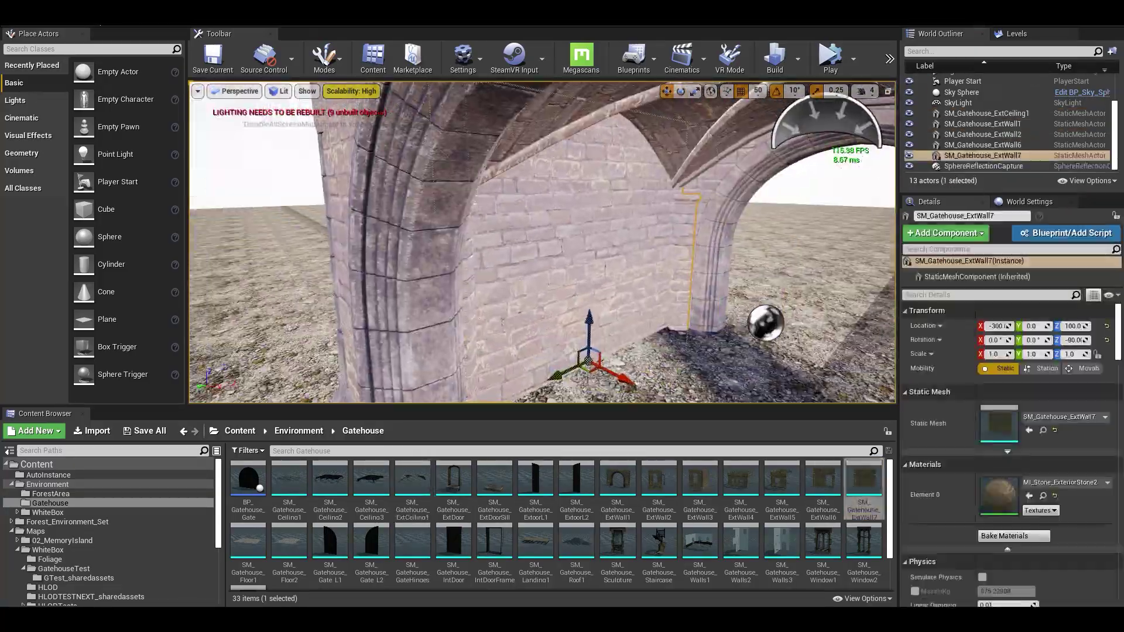
# Add the SM_Gatehouse_ExtWall3 and SM_Gatehouse_ExtWall2 walls to the gatehouse's ground floor.
pyautogui.press('Escape')
pyautogui.moveTo(527, 263); pyautogui.dragTo(585, 252, button='right')
pyautogui.moveTo(699, 488); pyautogui.dragTo(615, 250)
pyautogui.click(757, 90)
pyautogui.moveTo(702, 193); pyautogui.dragTo(562, 246, button='right')
pyautogui.moveTo(659, 488); pyautogui.dragTo(527, 304)
pyautogui.moveTo(527, 305); pyautogui.dragTo(562, 316, button='right')
# Raise a new SM_Gatehouse_ExtWall4 onto the upper storey and place SM_Gatehouse_ExtWall5 at X -400, Z 600.
pyautogui.moveTo(741, 488); pyautogui.dragTo(592, 299)
pyautogui.moveTo(554, 269); pyautogui.dragTo(555, 150)
pyautogui.moveTo(556, 263); pyautogui.dragTo(526, 275, button='right')
pyautogui.moveTo(782, 487); pyautogui.dragTo(453, 310)
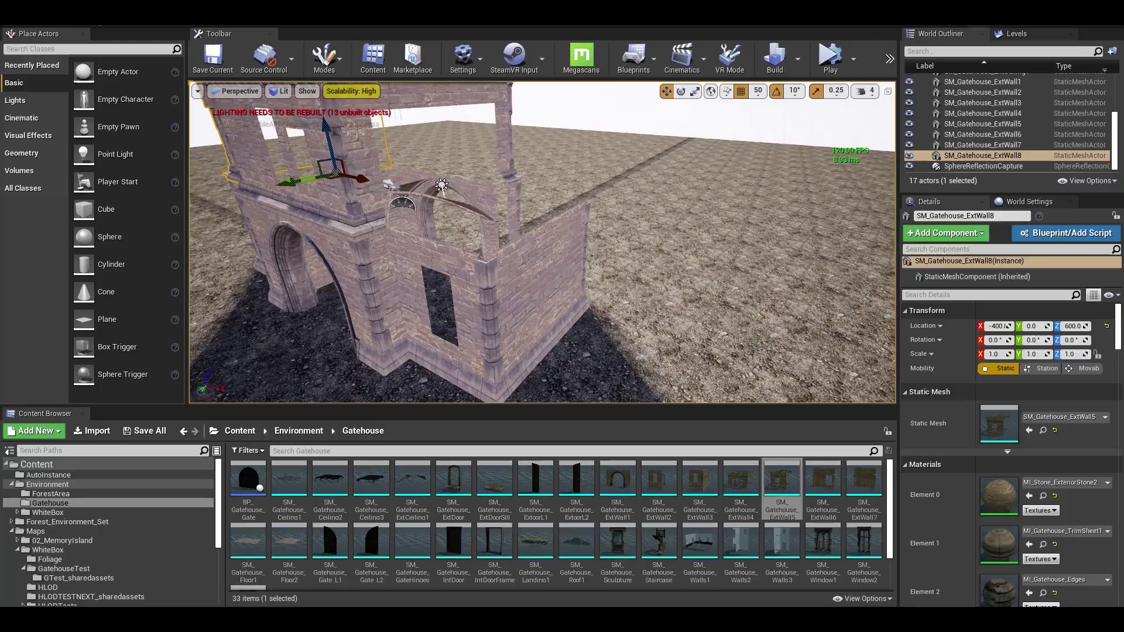
pyautogui.moveTo(527, 263); pyautogui.dragTo(538, 293, button='right')
pyautogui.moveTo(822, 488); pyautogui.dragTo(468, 263)
pyautogui.hotkey('ctrl', 'z')
# Place another SM_Gatehouse_ExtWall3 in the outer shell and clear the selection.
pyautogui.moveTo(538, 263); pyautogui.dragTo(615, 246, button='right')
pyautogui.moveTo(700, 487); pyautogui.dragTo(696, 263)
pyautogui.moveTo(562, 263)
pyautogui.mouseDown(button='right')
pyautogui.moveTo(526, 246)
pyautogui.moveTo(576, 257)
pyautogui.mouseUp(button='right')
pyautogui.press('Escape')
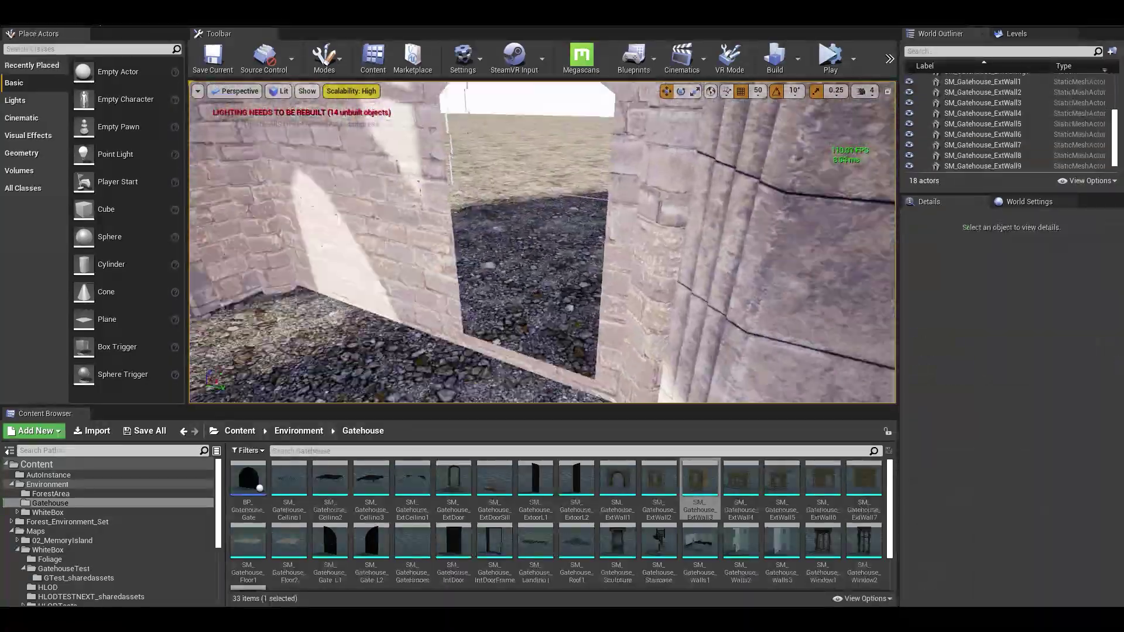
# Place the SM_Gatehouse_Walls2 interior walls at X 400, Z 100 and add SM_Gatehouse_Walls3 to the shell.
pyautogui.moveTo(740, 542); pyautogui.dragTo(602, 278)
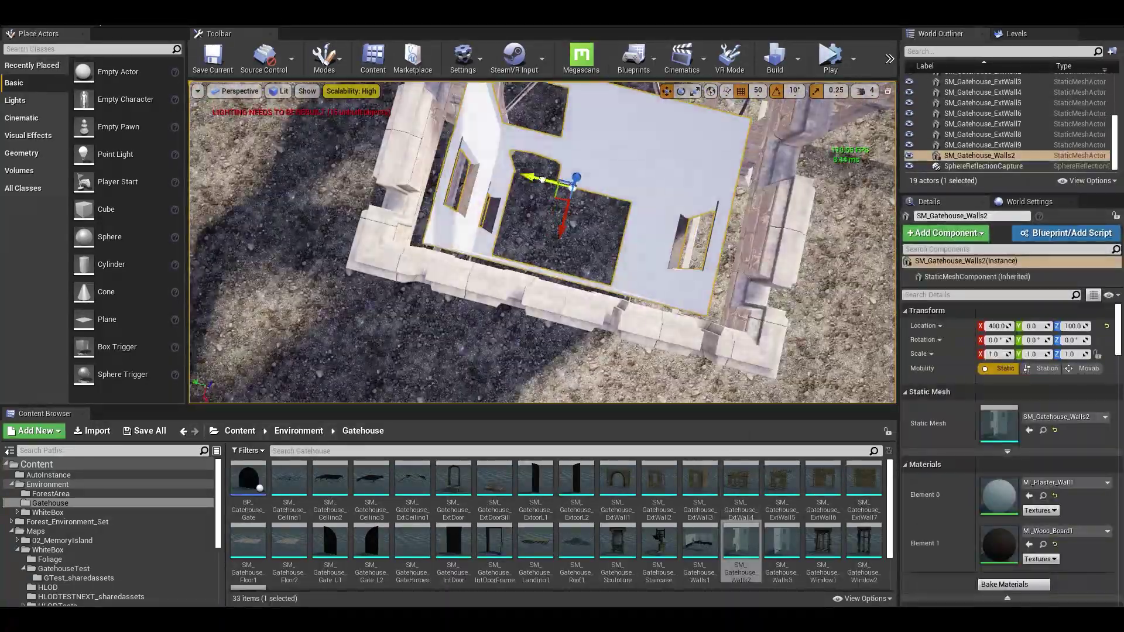
pyautogui.moveTo(542, 179); pyautogui.dragTo(615, 246, button='right')
pyautogui.moveTo(781, 541); pyautogui.dragTo(515, 273)
# Place the SM_Gatehouse_Walls1 interior walls at X 0, Y 0 and set their height position to Z 600.
pyautogui.moveTo(699, 541); pyautogui.dragTo(571, 263)
pyautogui.click(1074, 326)
pyautogui.write('600')
pyautogui.press('Return')
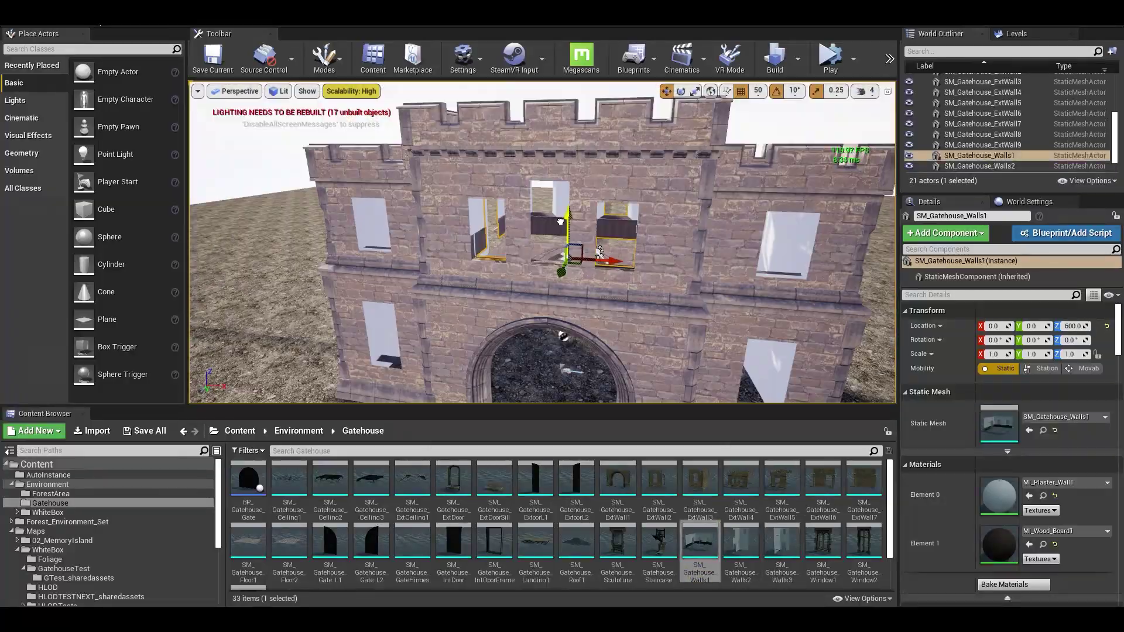
# Add SM_Gatehouse_Floor1, reset its location to the origin and set Z to 600.
pyautogui.press('f')
pyautogui.moveTo(248, 541); pyautogui.dragTo(363, 326)
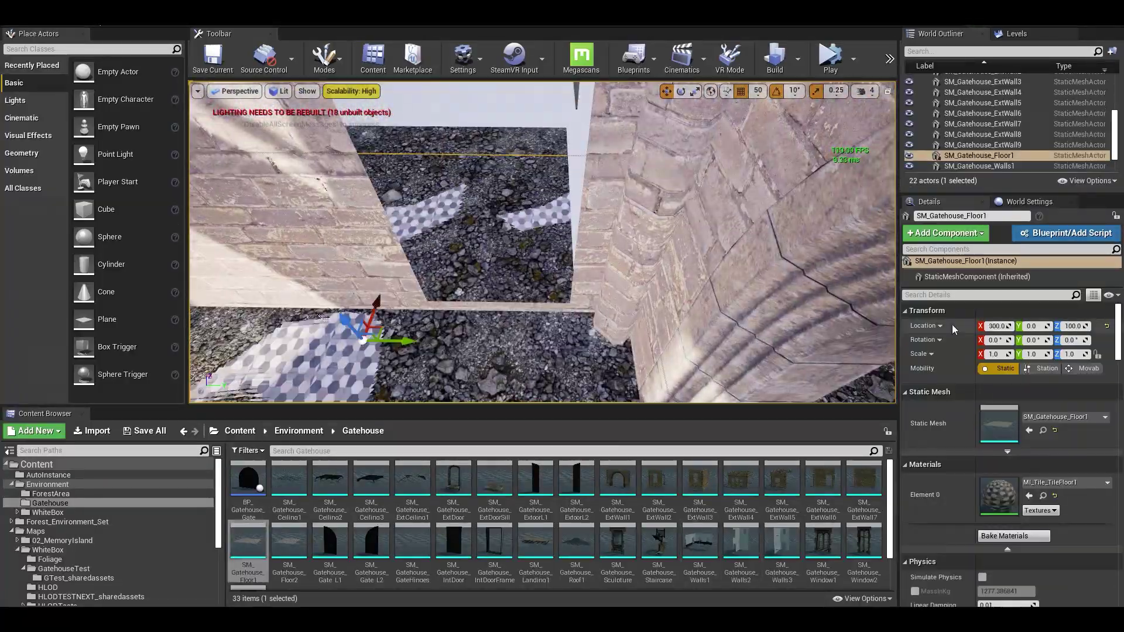
pyautogui.click(1106, 326)
pyautogui.click(1074, 326)
pyautogui.write('600')
pyautogui.press('Return')
# Fit out the interior with SM_Gatehouse_Floor2, SM_Gatehouse_Landing1 beside the staircase, and SM_Gatehouse_IntDoorFrame.
pyautogui.moveTo(542, 242); pyautogui.dragTo(614, 211, button='right')
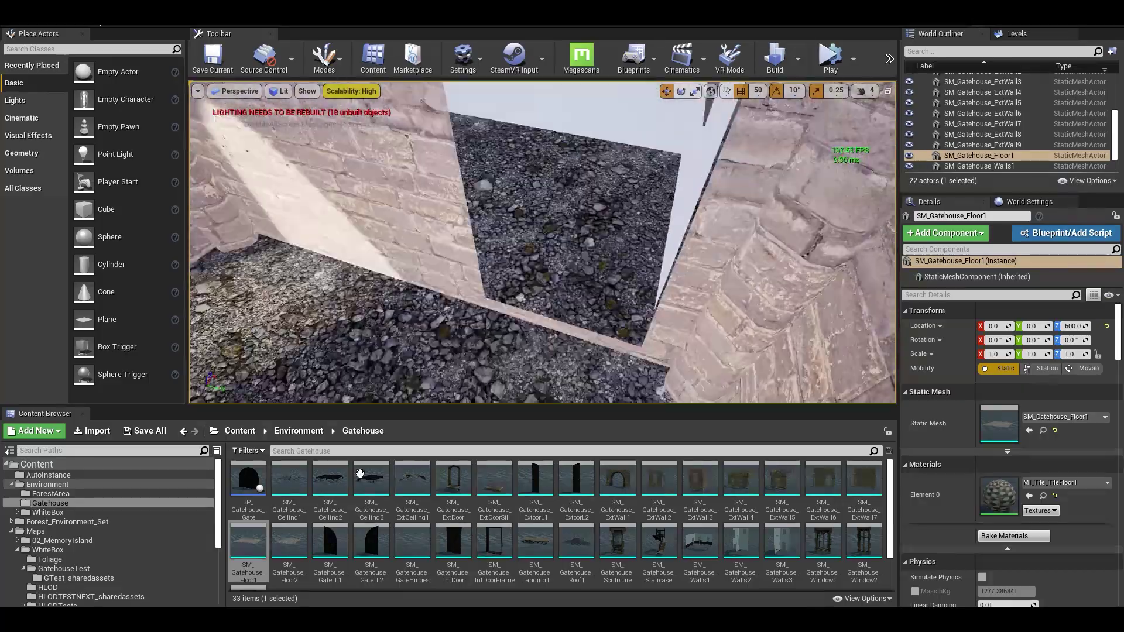
pyautogui.moveTo(289, 541); pyautogui.dragTo(438, 289)
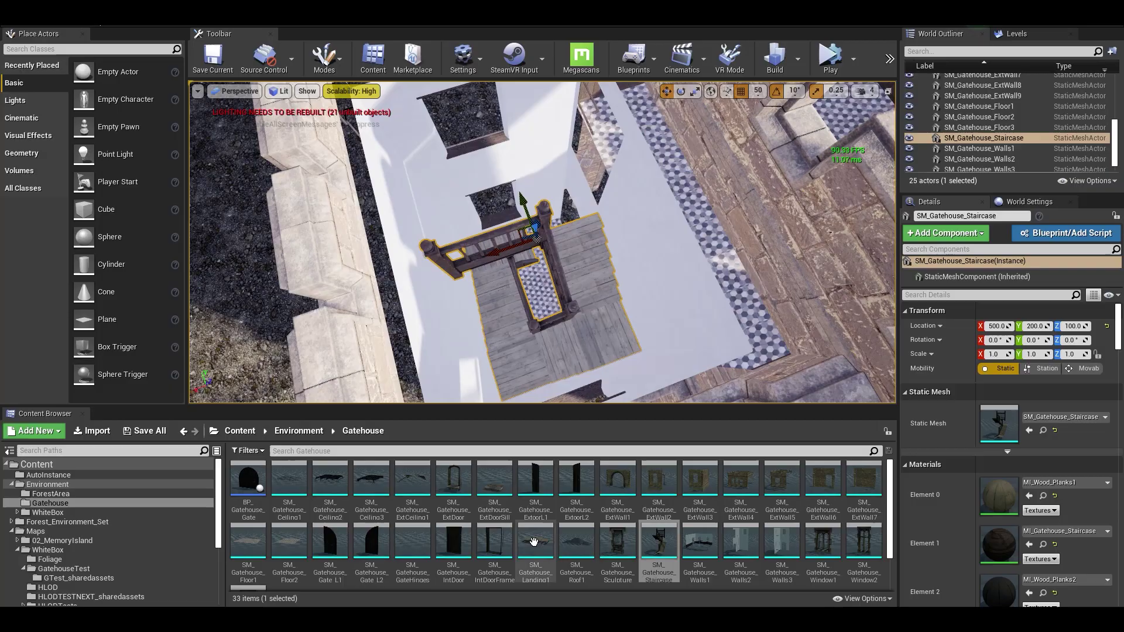
pyautogui.moveTo(535, 541); pyautogui.dragTo(544, 159)
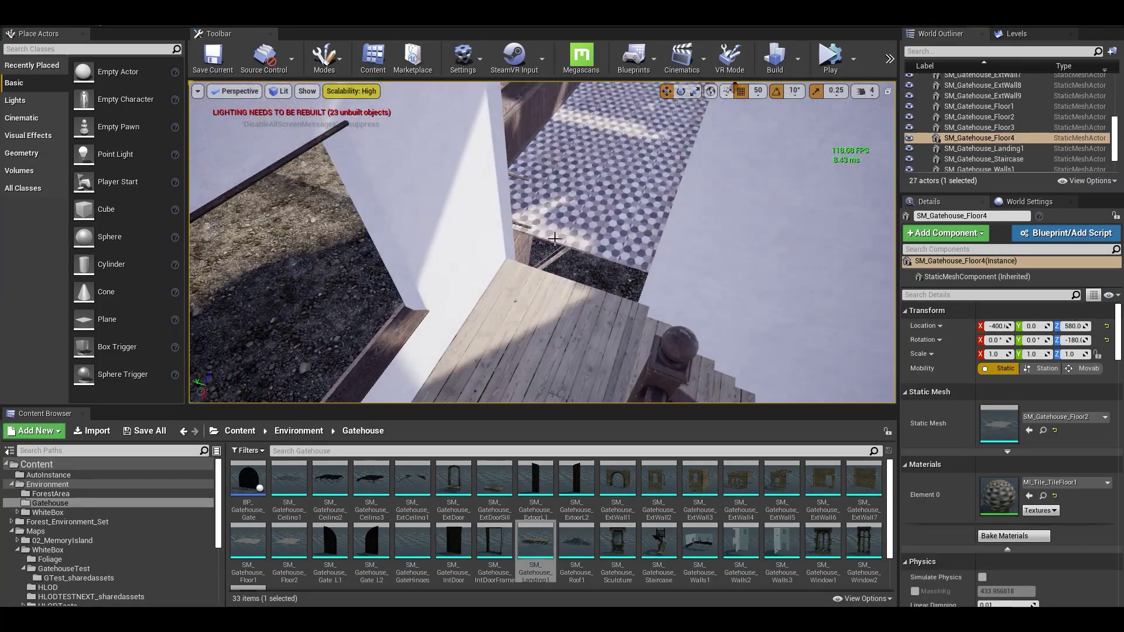
pyautogui.moveTo(494, 542); pyautogui.dragTo(572, 375)
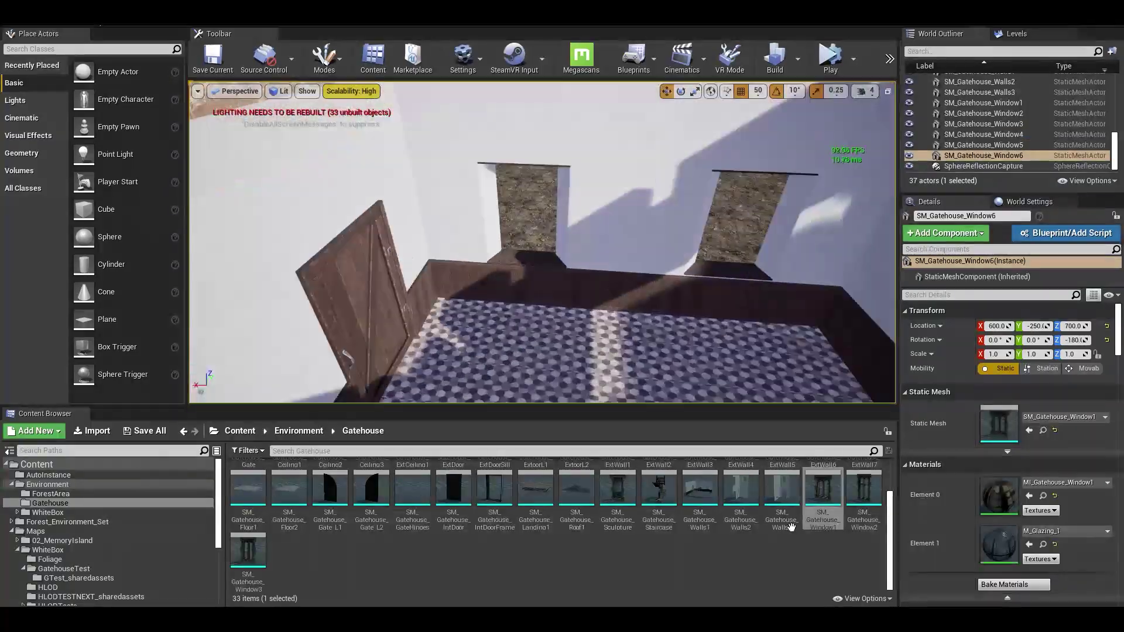
# Place an SM_Gatehouse_Window3 in an upper-storey opening above the arch and set the position snap to 50.
pyautogui.moveTo(248, 550); pyautogui.dragTo(536, 251)
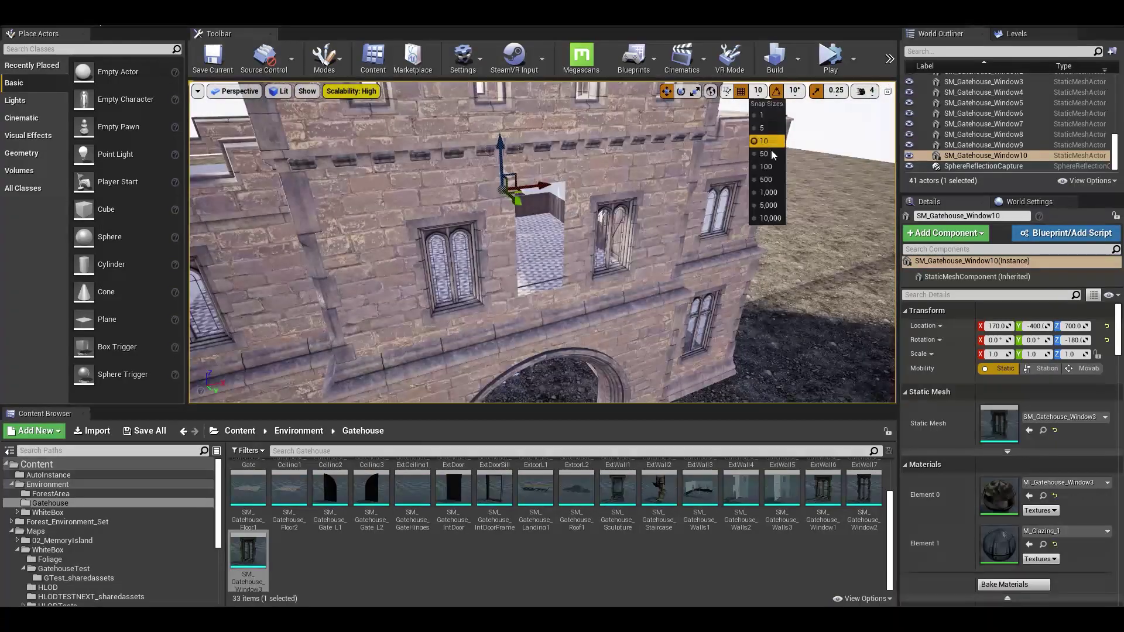
pyautogui.click(771, 154)
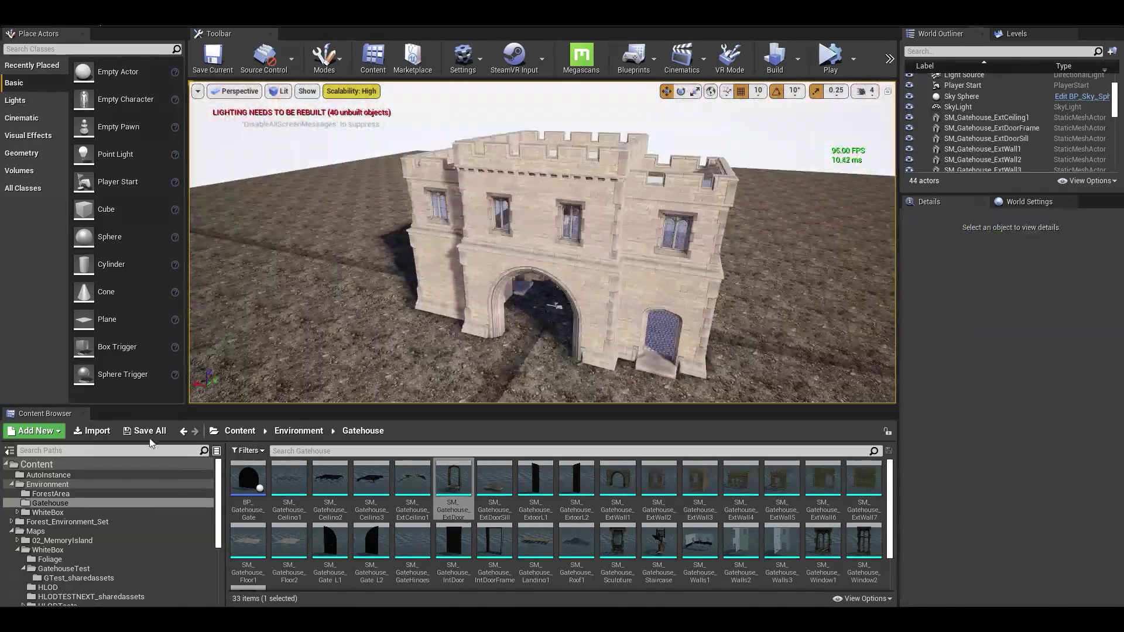
# Place SM_Gatehouse_Ceiling1 over the upper room at Z 990 and add SM_Gatehouse_Ceiling2 to the interior.
pyautogui.scroll(-1, 603, 588)
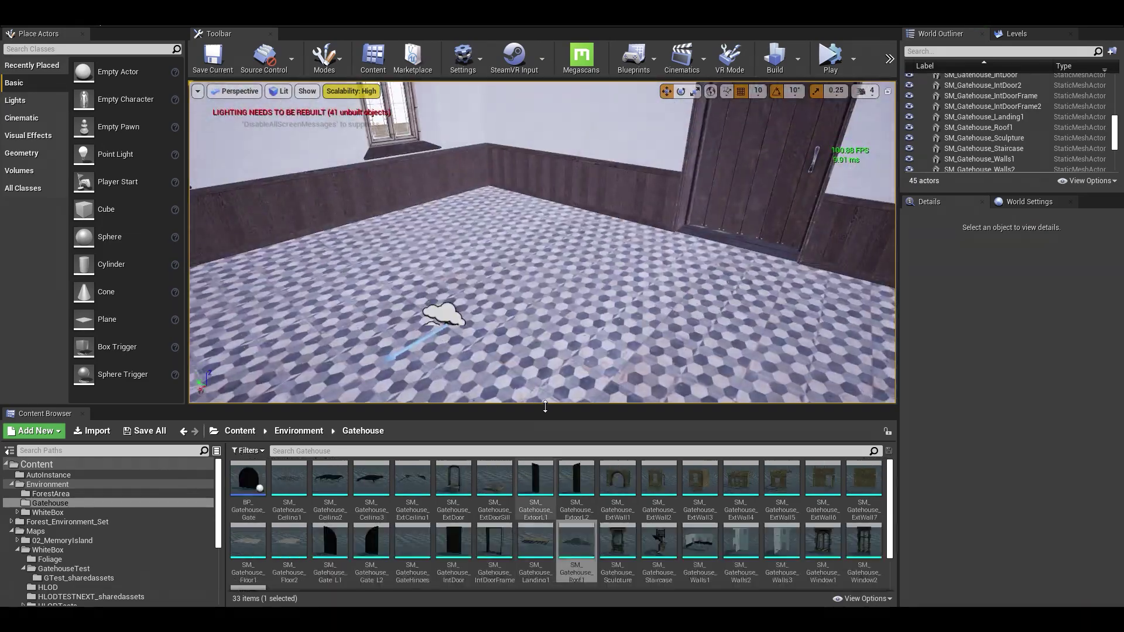
pyautogui.moveTo(288, 479); pyautogui.dragTo(459, 88)
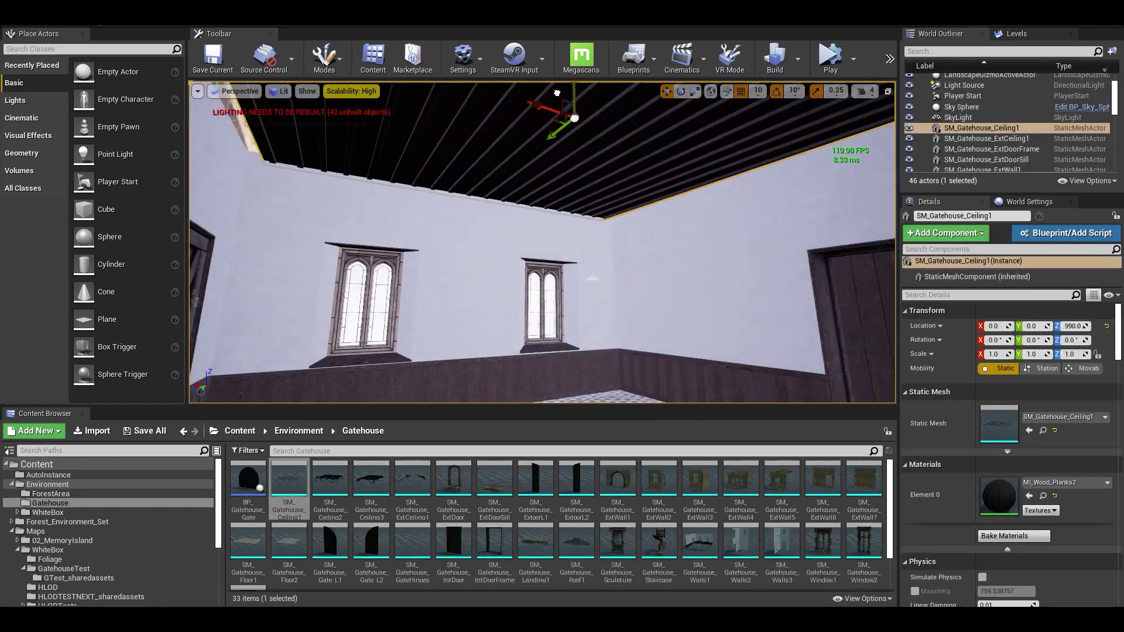
pyautogui.moveTo(330, 478); pyautogui.dragTo(601, 391)
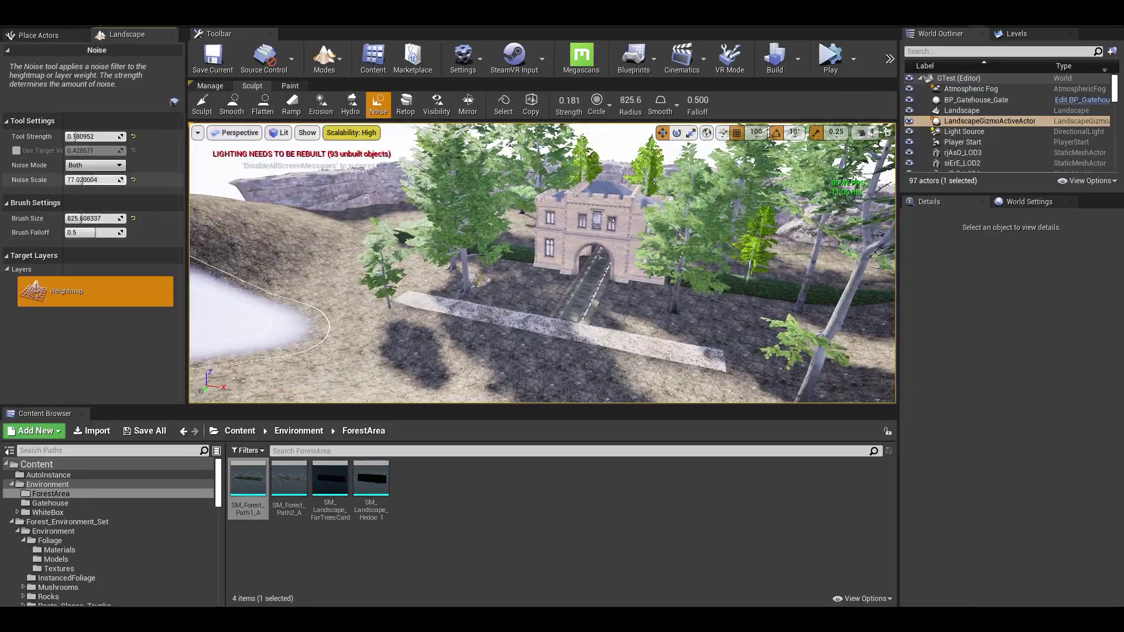
# Choose Layer2 as the landscape paint layer and toggle the immersive viewport.
pyautogui.click(41, 312)
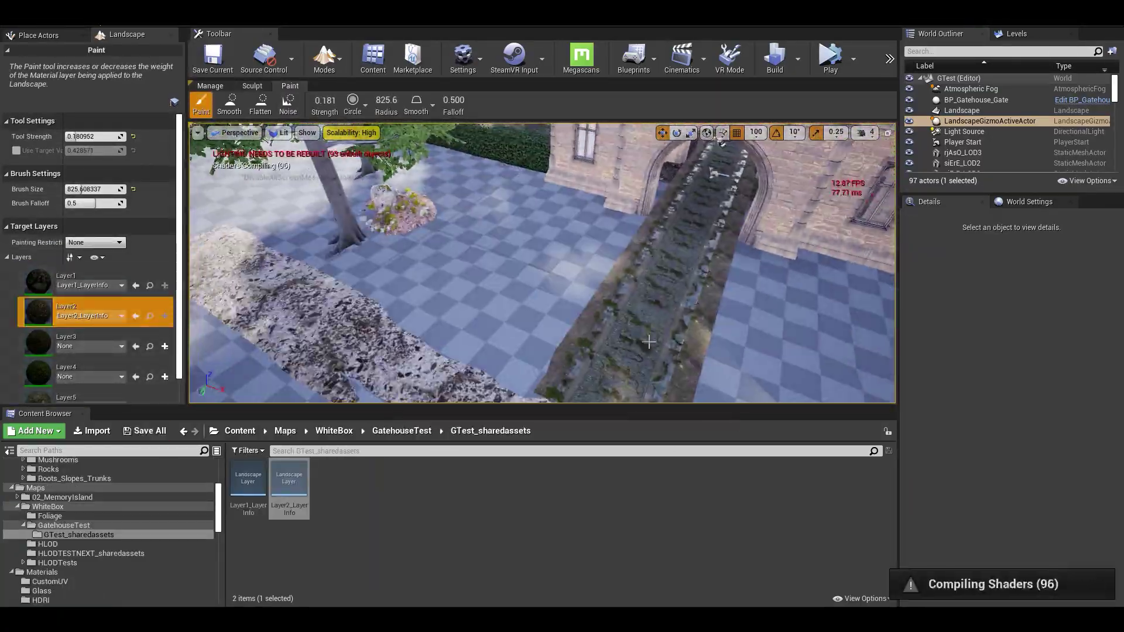
pyautogui.press('F11')
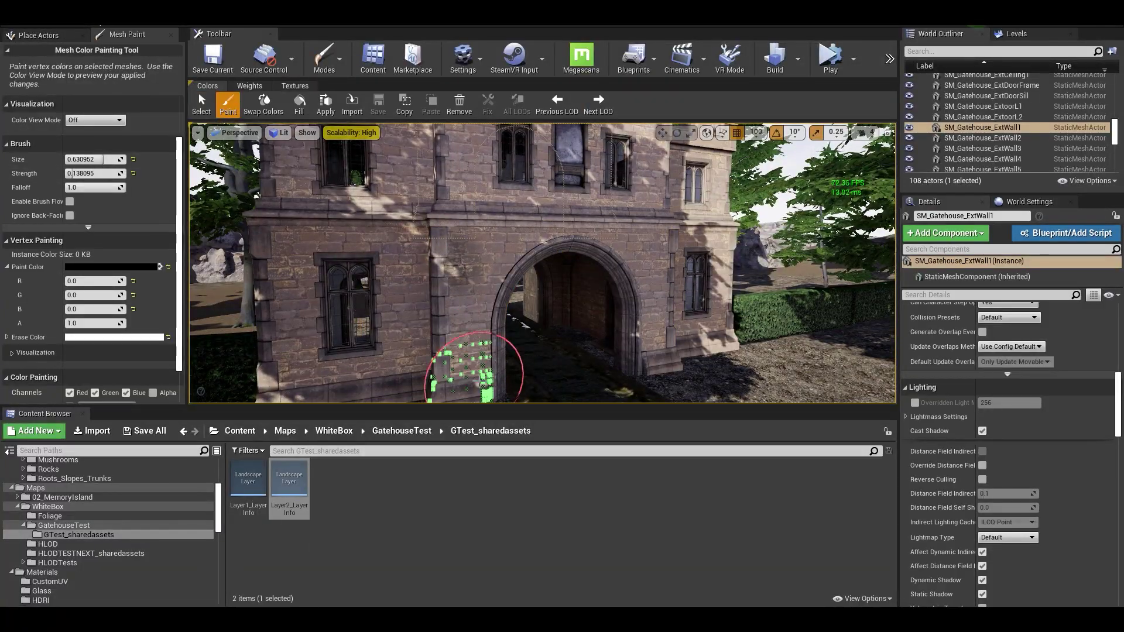
# Pick the wall sections around the entrance for black vertex painting and reduce the brush size and strength.
pyautogui.moveTo(656, 328)
pyautogui.mouseDown(button='right')
pyautogui.moveTo(566, 330)
pyautogui.moveTo(544, 269)
pyautogui.moveTo(542, 356)
pyautogui.mouseUp(button='right')
pyautogui.click(571, 298)
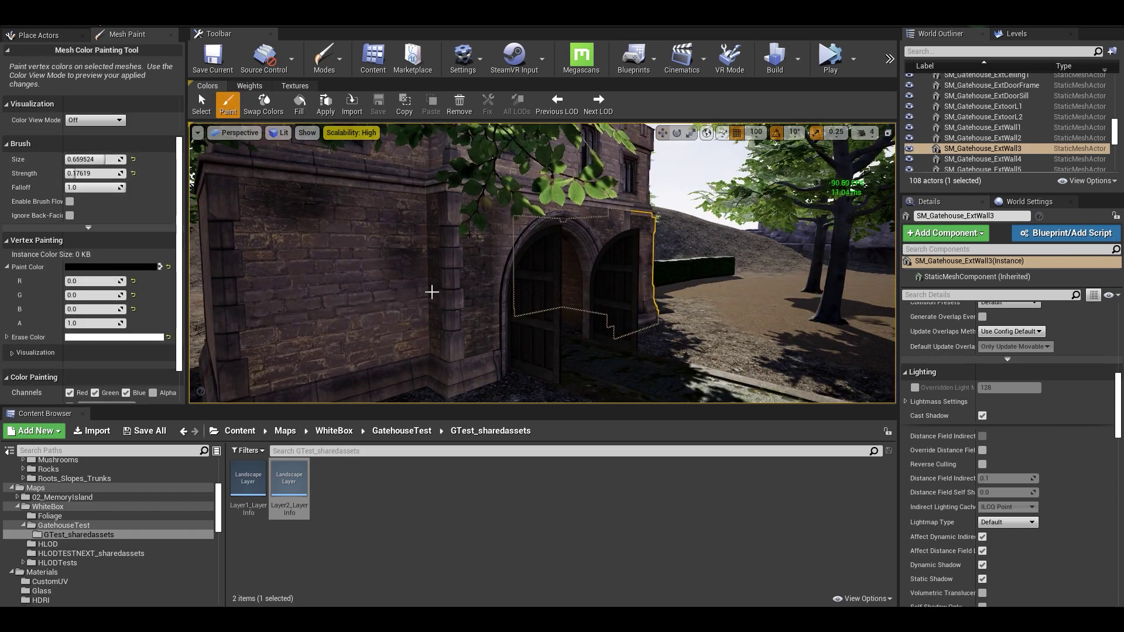
pyautogui.moveTo(432, 291)
pyautogui.mouseDown(button='right')
pyautogui.moveTo(293, 221)
pyautogui.moveTo(567, 346)
pyautogui.moveTo(617, 296)
pyautogui.moveTo(552, 185)
pyautogui.moveTo(447, 251)
pyautogui.mouseUp(button='right')
pyautogui.click(446, 251)
pyautogui.moveTo(104, 159); pyautogui.dragTo(94, 159)
pyautogui.moveTo(75, 173); pyautogui.dragTo(72, 174)
pyautogui.moveTo(446, 251)
pyautogui.mouseDown(button='right')
pyautogui.moveTo(513, 237)
pyautogui.moveTo(632, 263)
pyautogui.mouseUp(button='right')
pyautogui.moveTo(352, 153); pyautogui.dragTo(578, 302, button='right')
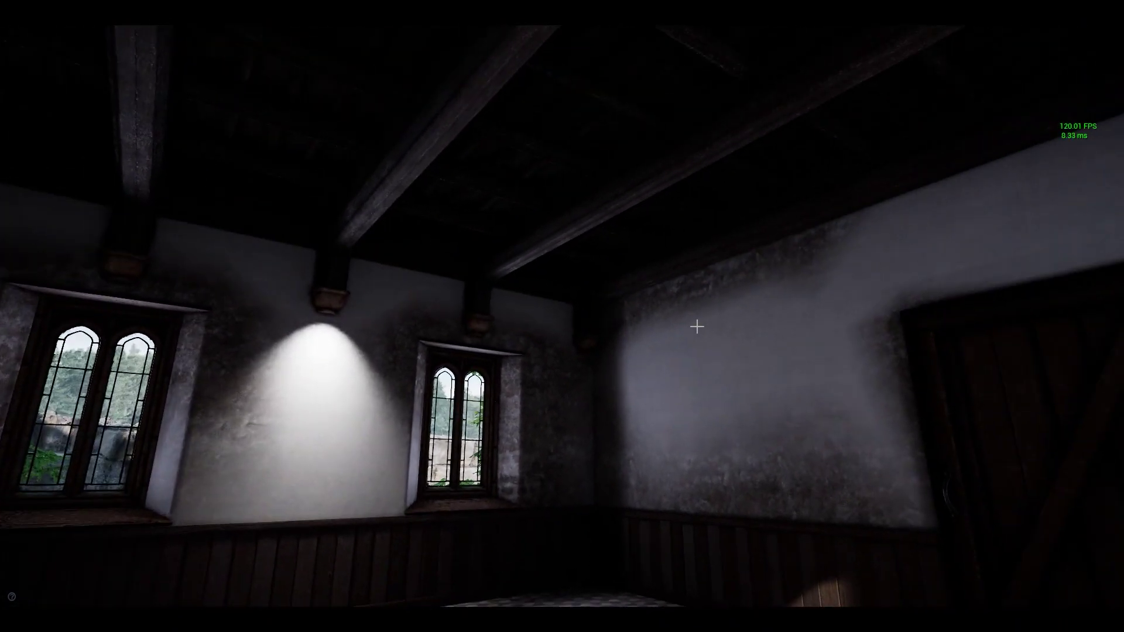
# Try a point light in the upper room, shift it toward the beamed ceiling by the windows, and delete it.
pyautogui.press('l')
pyautogui.click(697, 327)
pyautogui.moveTo(693, 315); pyautogui.dragTo(331, 221)
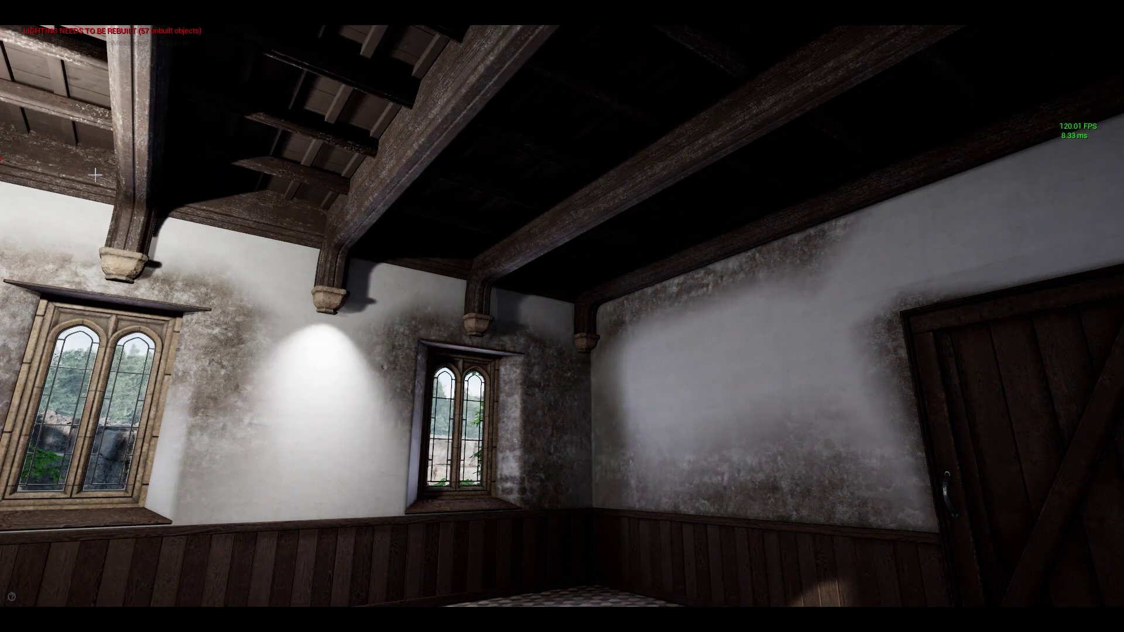
pyautogui.press('Delete')
pyautogui.moveTo(96, 175); pyautogui.dragTo(6, 211, button='right')
pyautogui.press('w')
pyautogui.moveTo(562, 316); pyautogui.dragTo(141, 316, button='right')
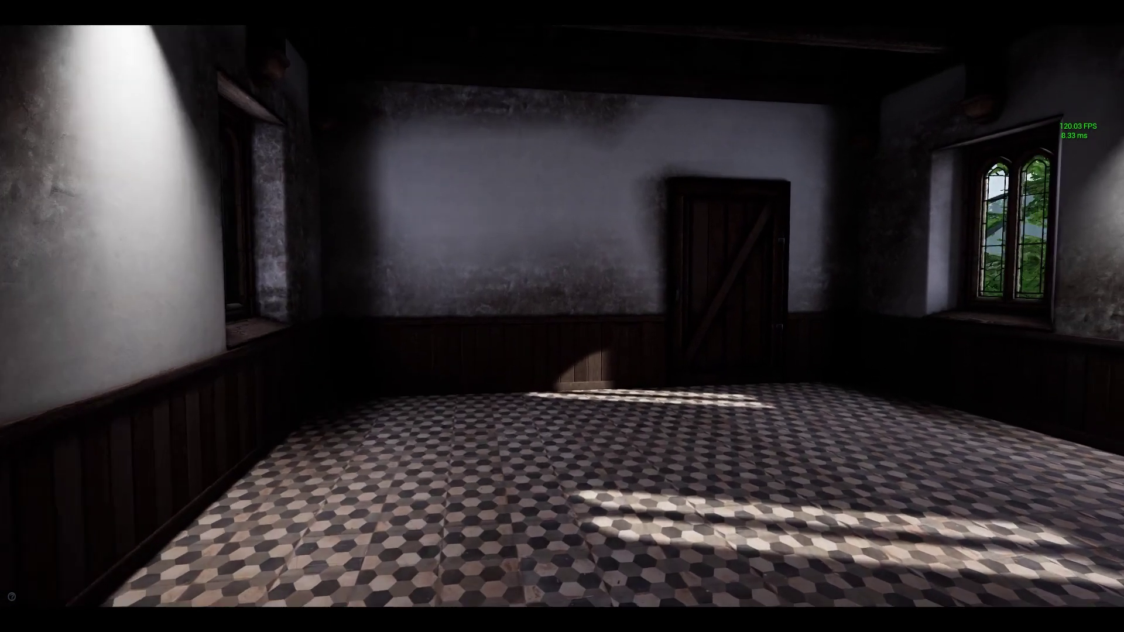